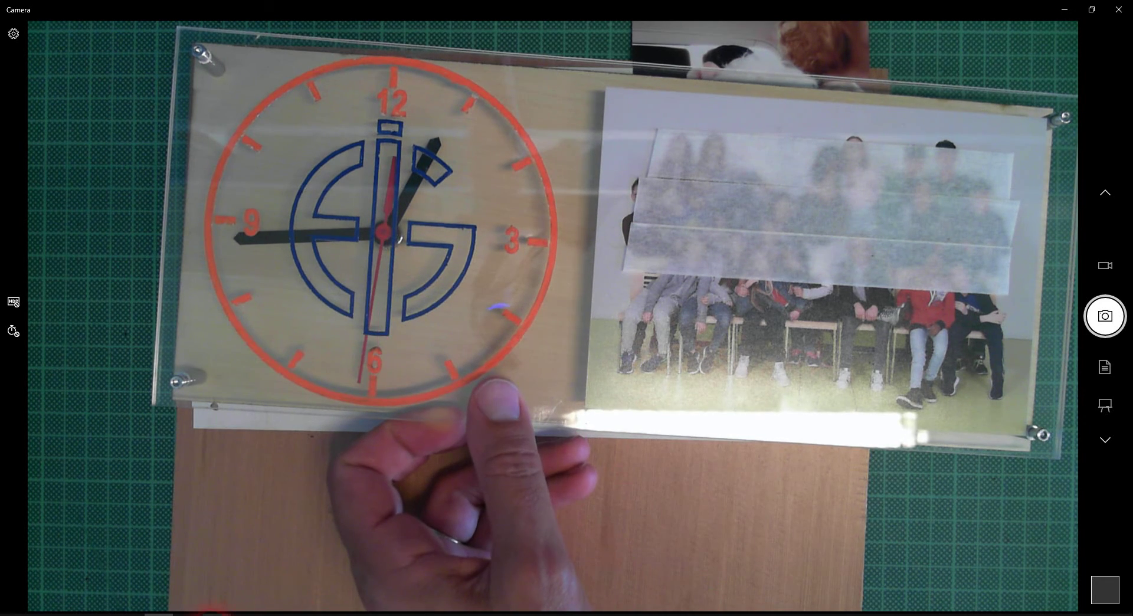
Switch to the Photo Clock B v01 drawing in 2D Design and move the bone from the clock face's upper centre to its lower-right area
left_click(194, 615)
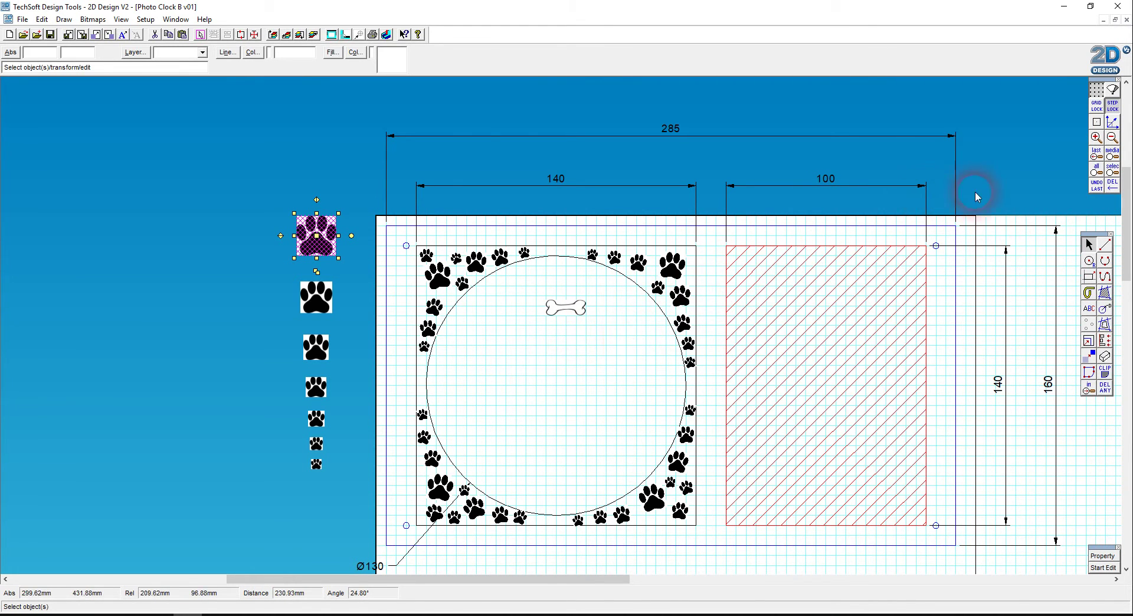
left_click(1089, 387)
left_click(402, 242)
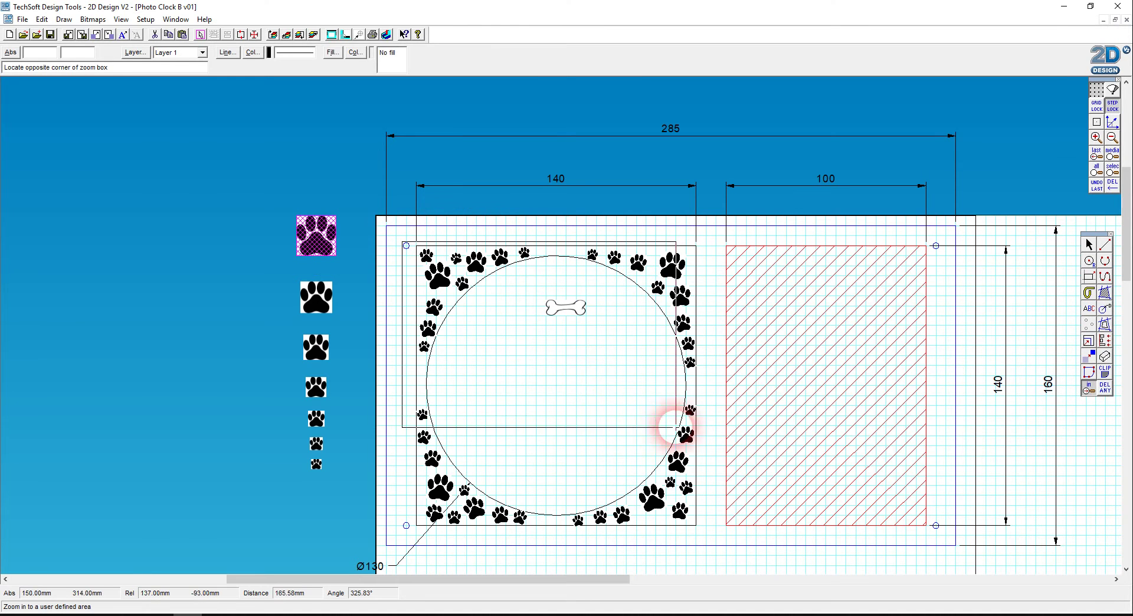
left_click(715, 526)
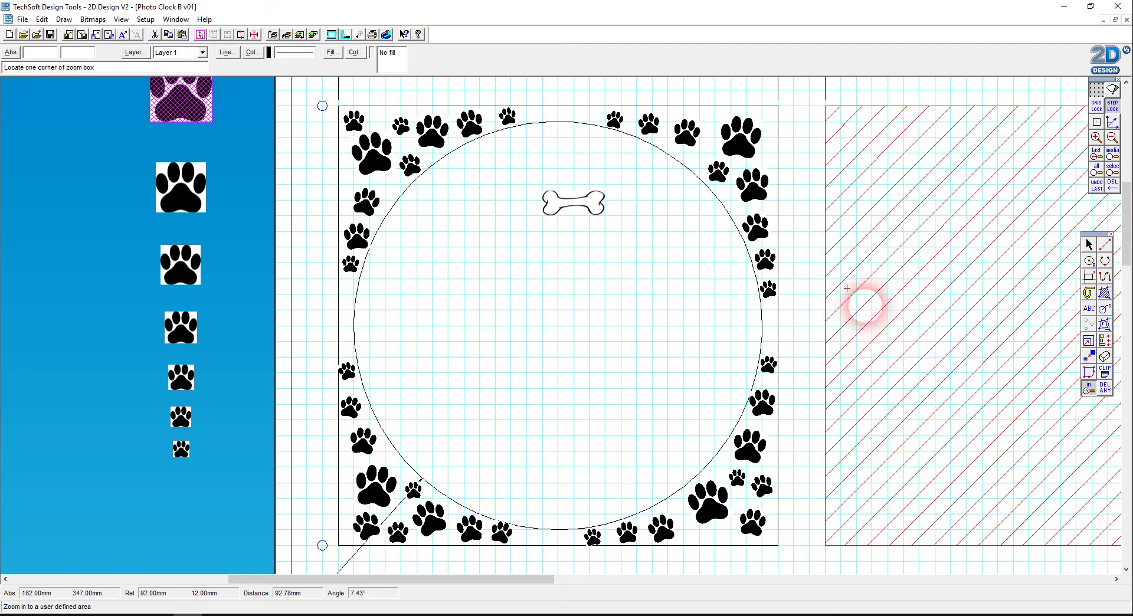
left_click(1091, 245)
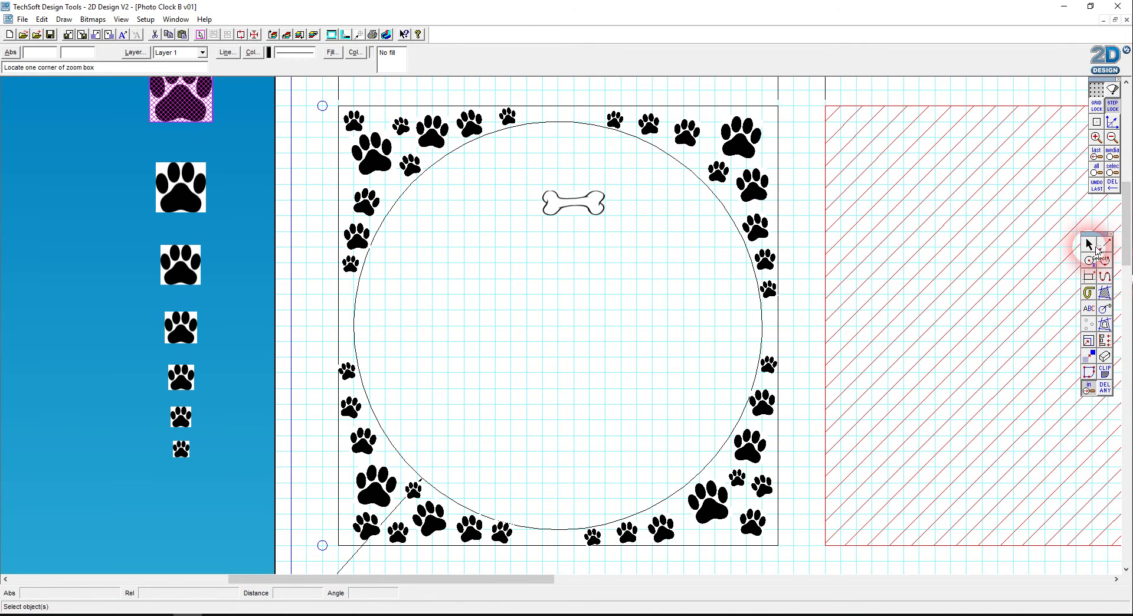
left_click(575, 208)
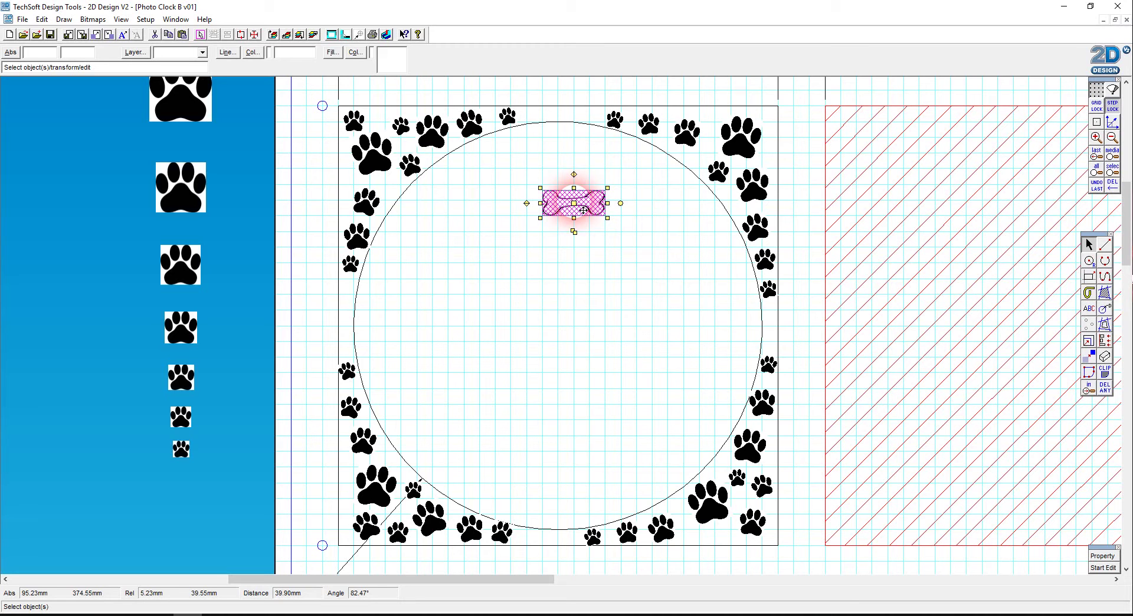
left_click_drag(583, 210, 685, 380)
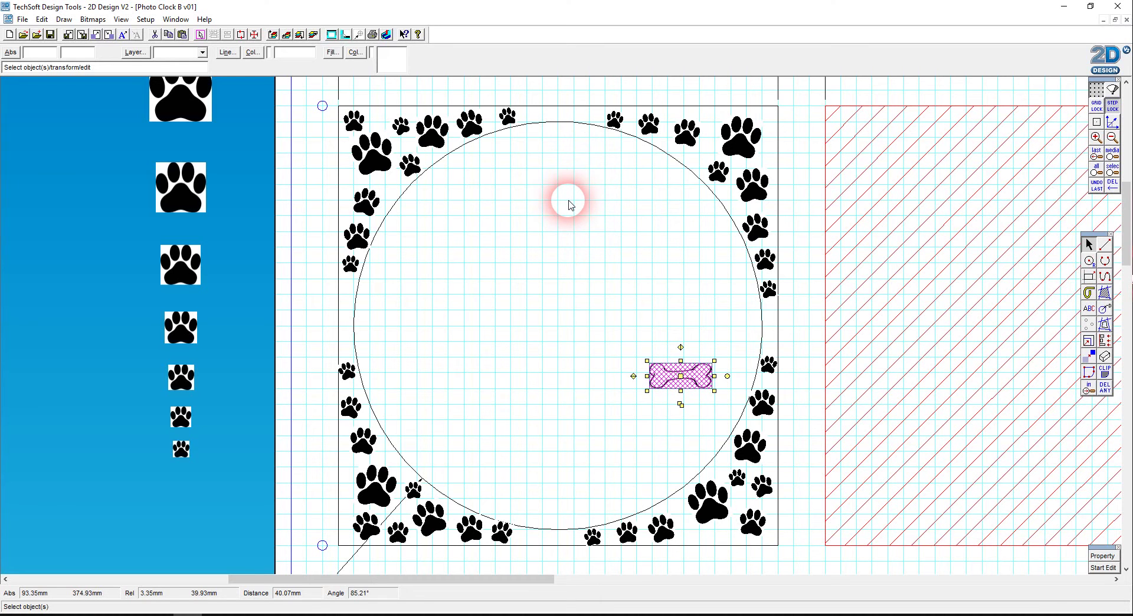
Draw a 15 mm vertical guide line on the clock face's centre axis, just inside the top of the circle
left_click(1105, 244)
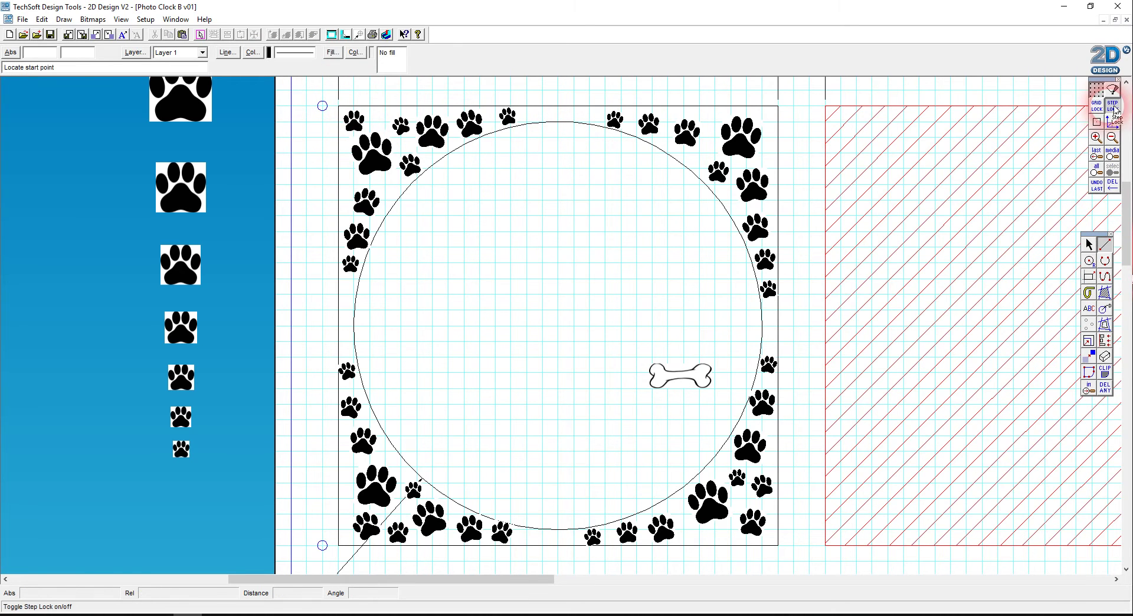
left_click(557, 200)
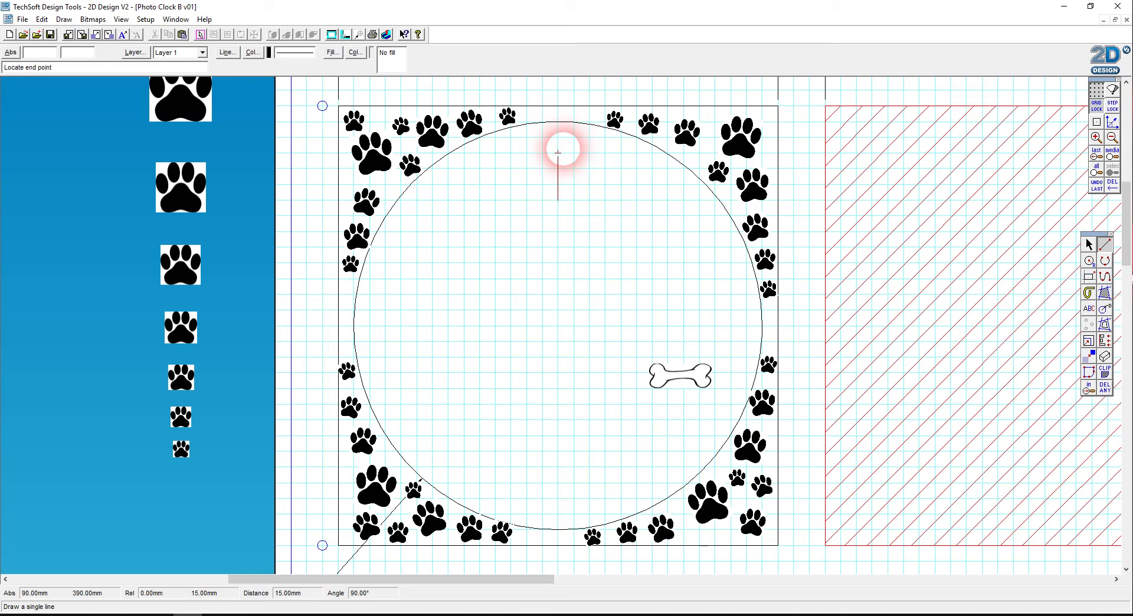
left_click(558, 152)
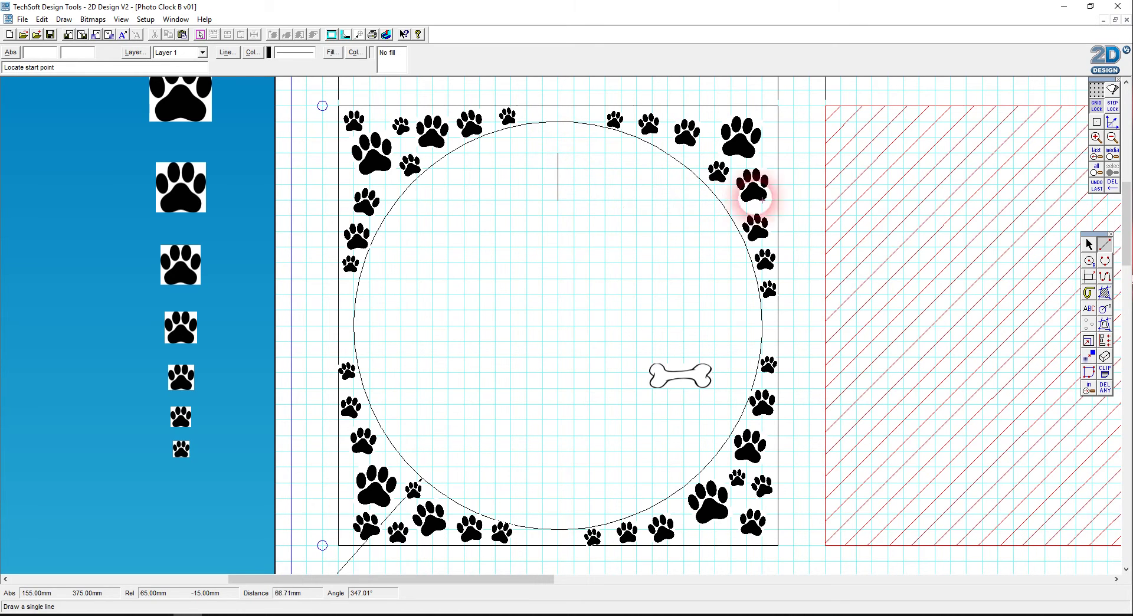
Move the bone to the 12 o'clock position, attaching its centre to the upper end of the vertical guide line
left_click(1089, 244)
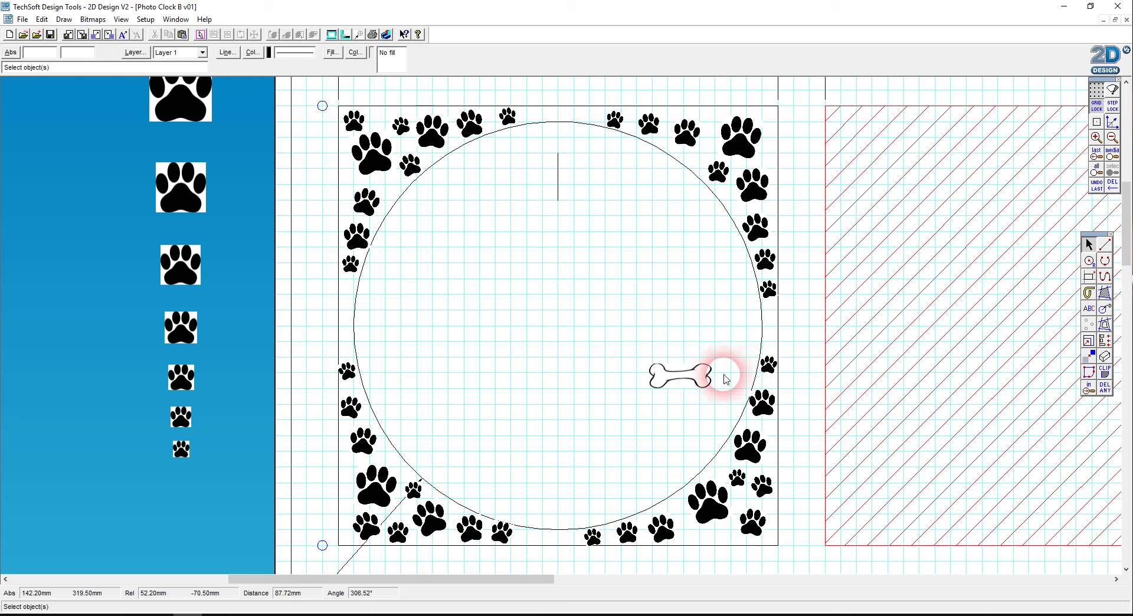
left_click(688, 379)
left_click_drag(692, 385, 629, 213)
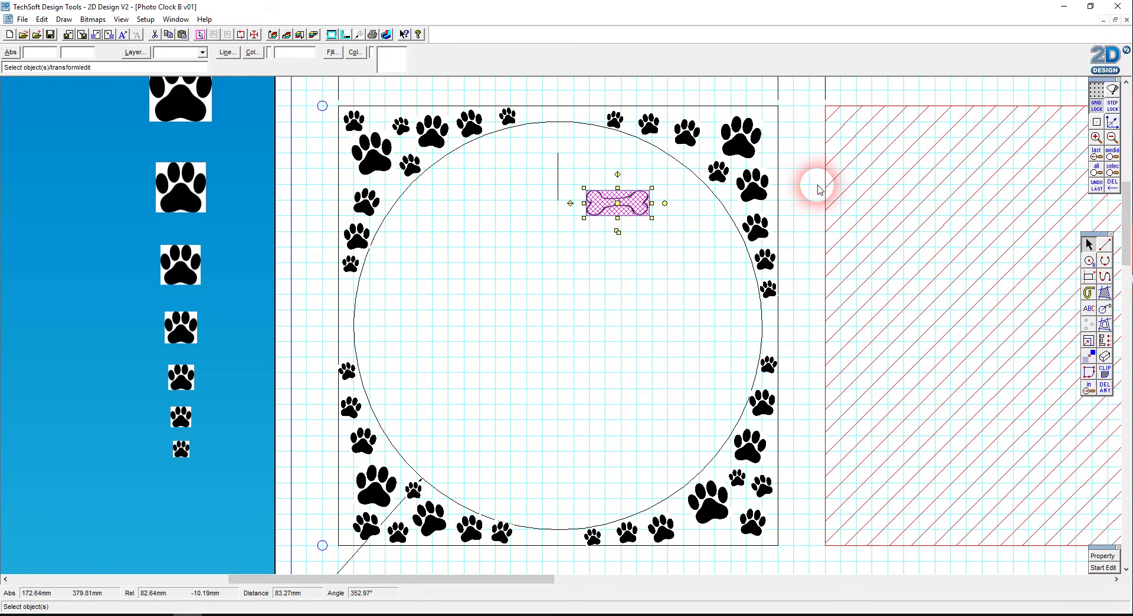
left_click(1098, 122)
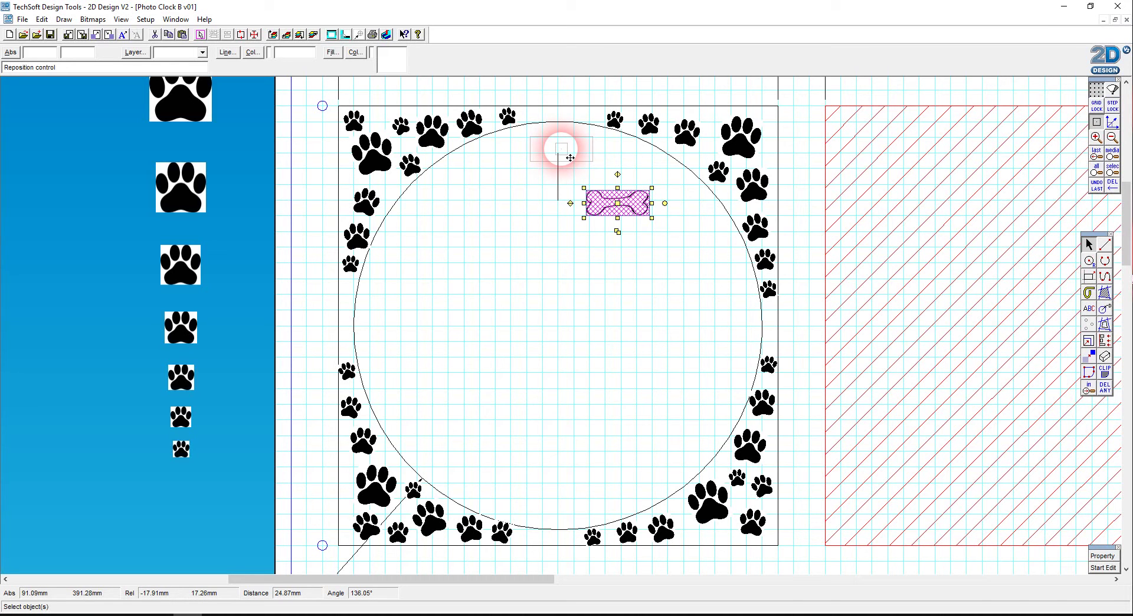
left_click(570, 158)
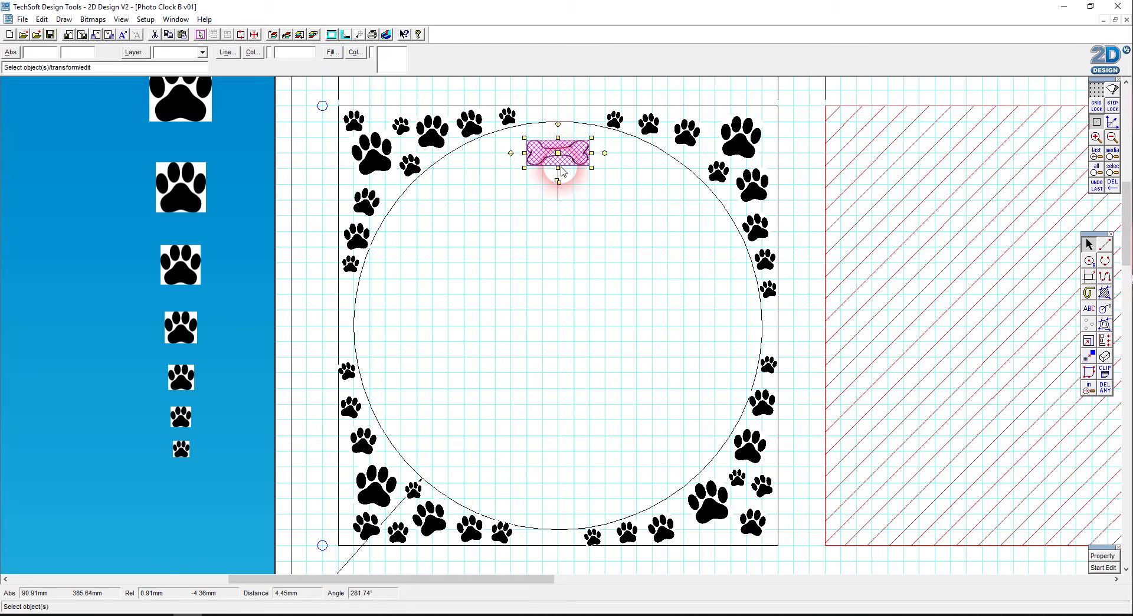
left_click(558, 193)
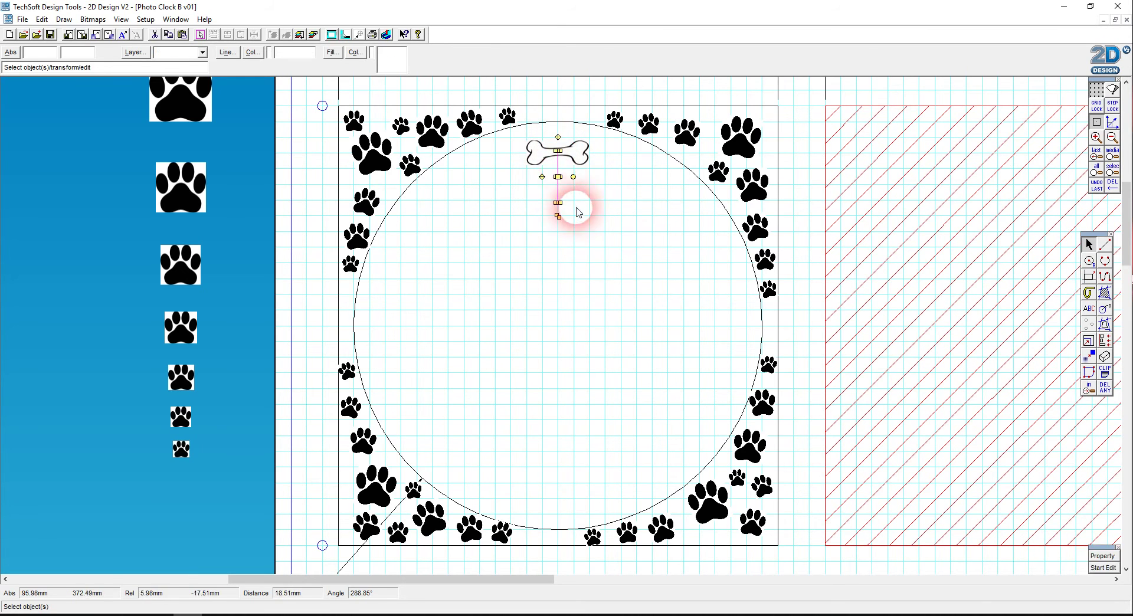
left_click(640, 222)
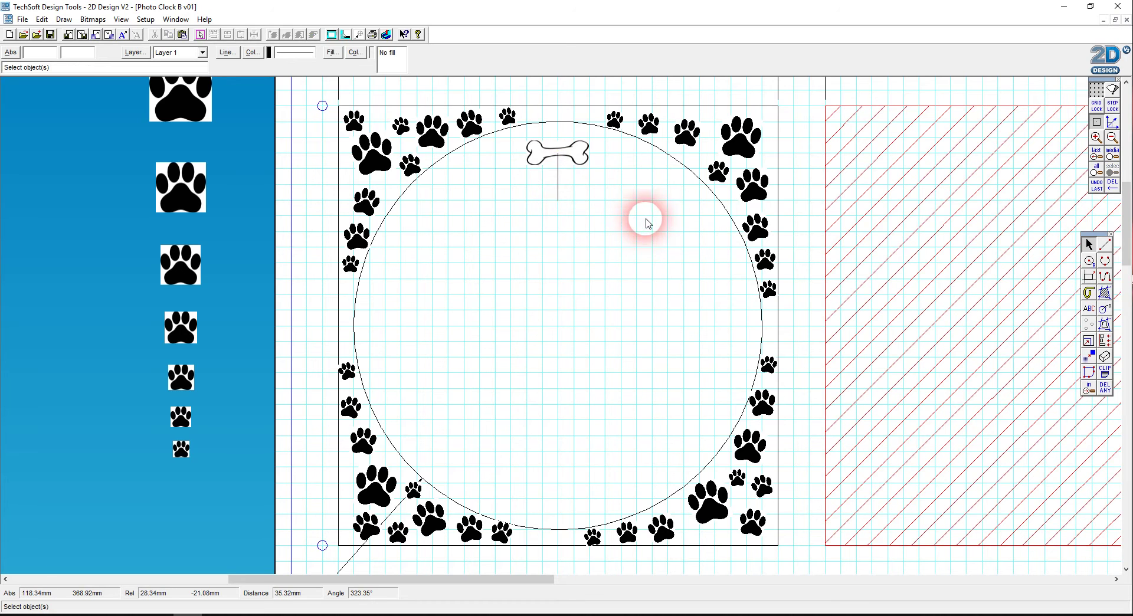
Rotate the bone by 90° about the guide line's upper end with the Replace option, and undo that rotation
left_click(587, 164)
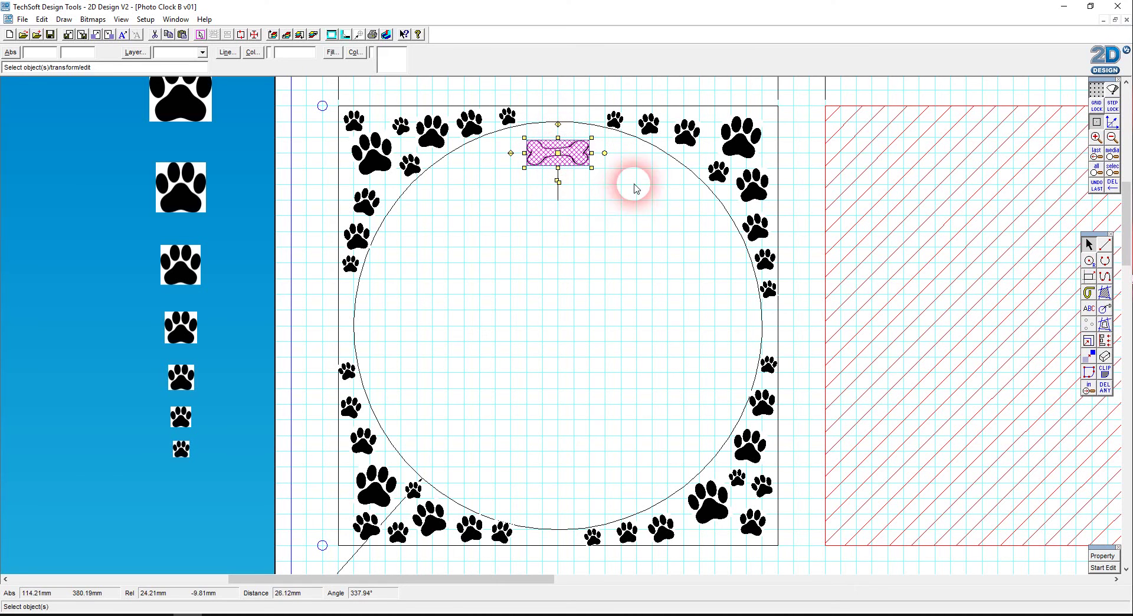
left_click(1091, 342)
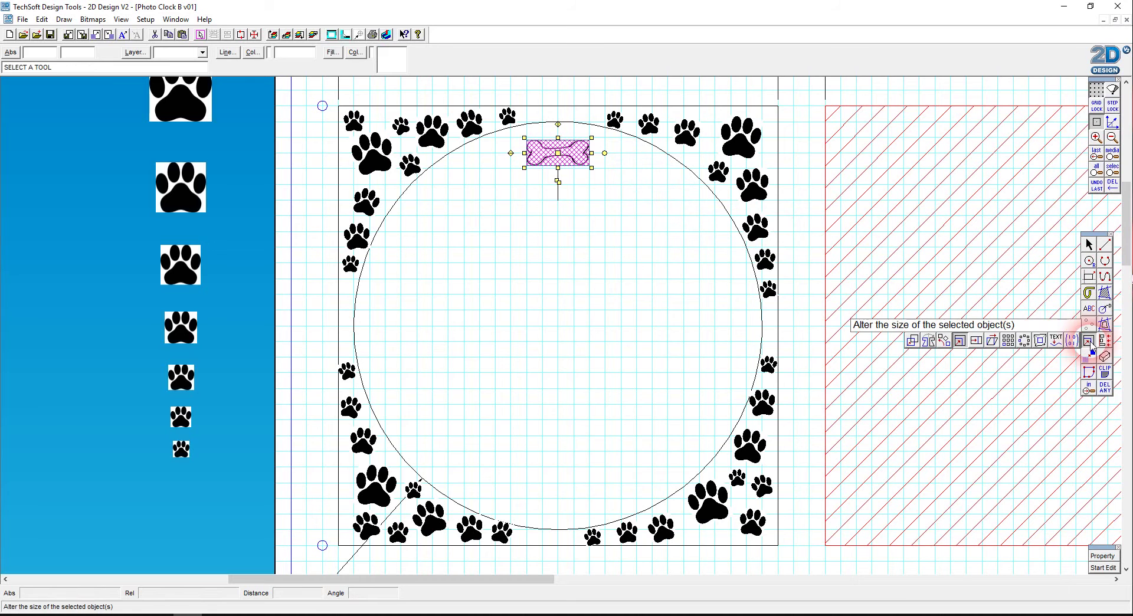
left_click(944, 339)
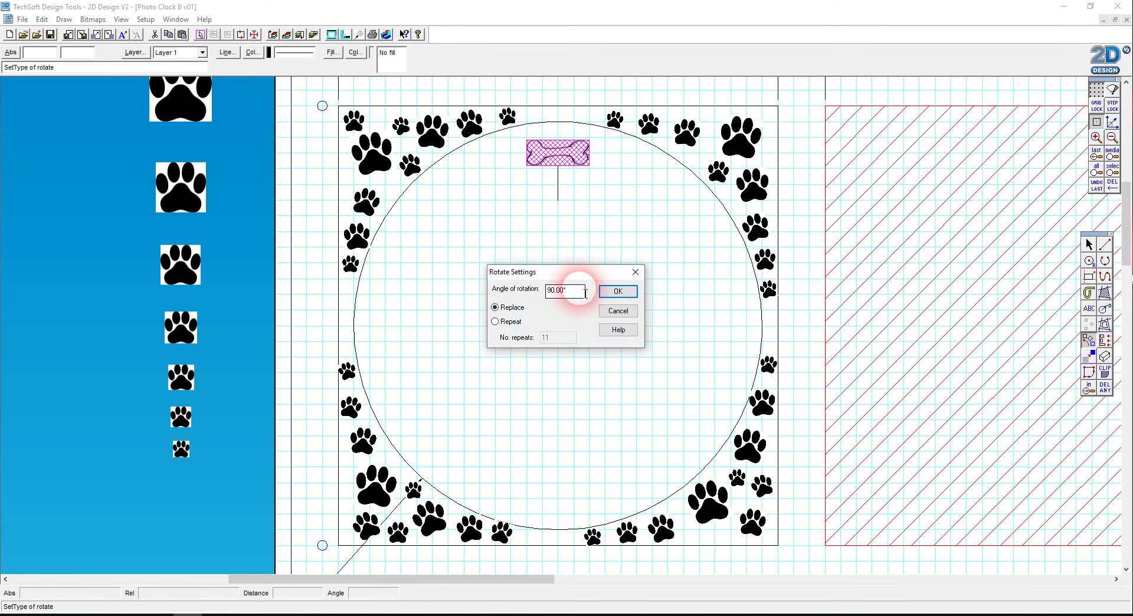
left_click(617, 291)
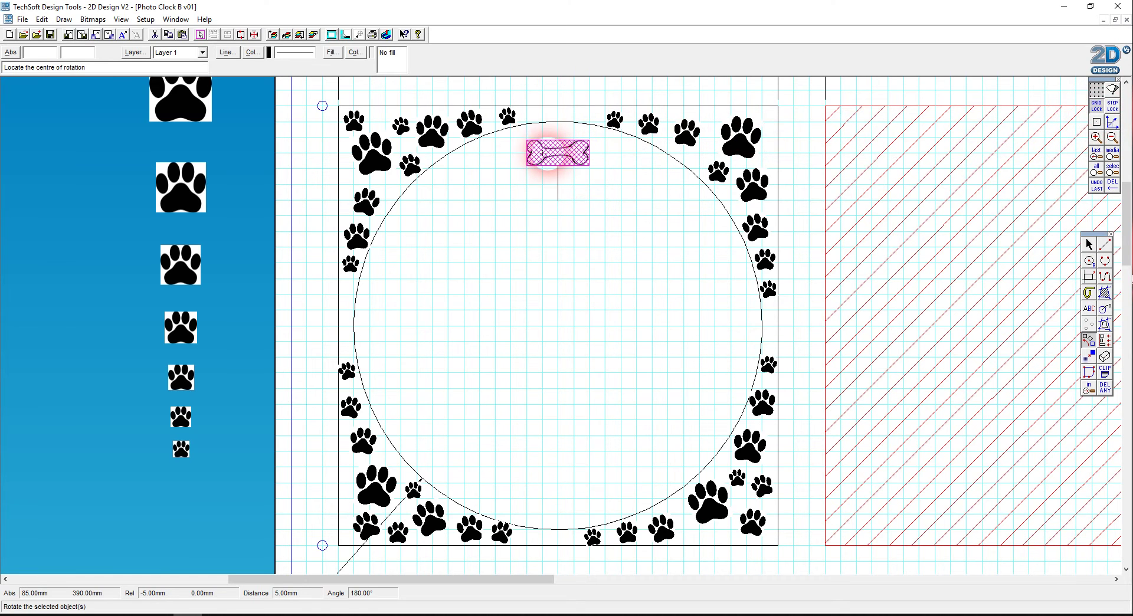
left_click(558, 152)
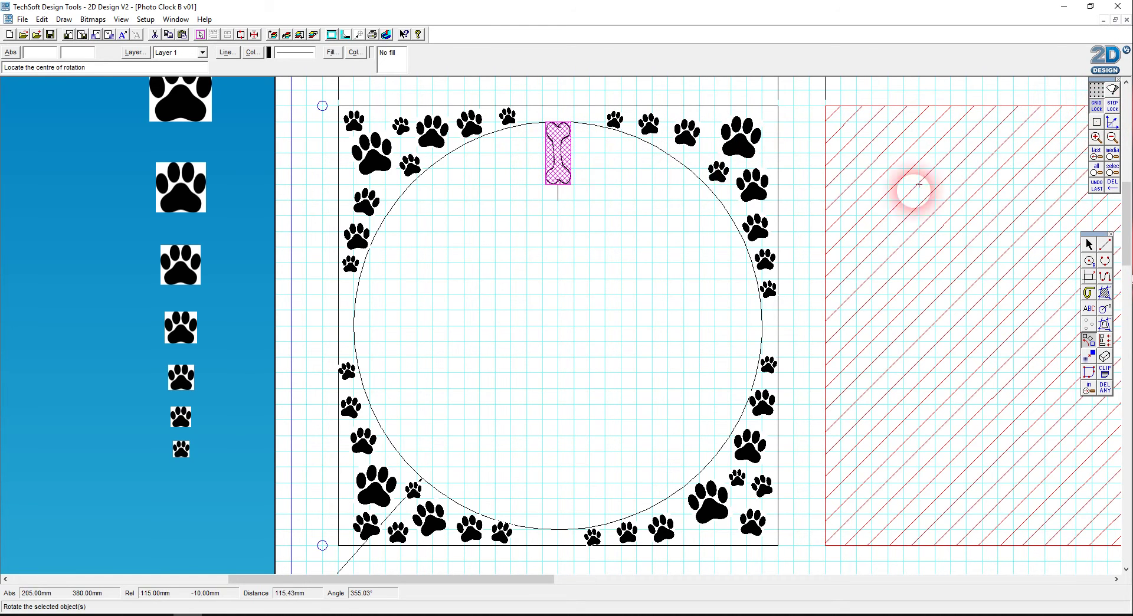
left_click(1097, 185)
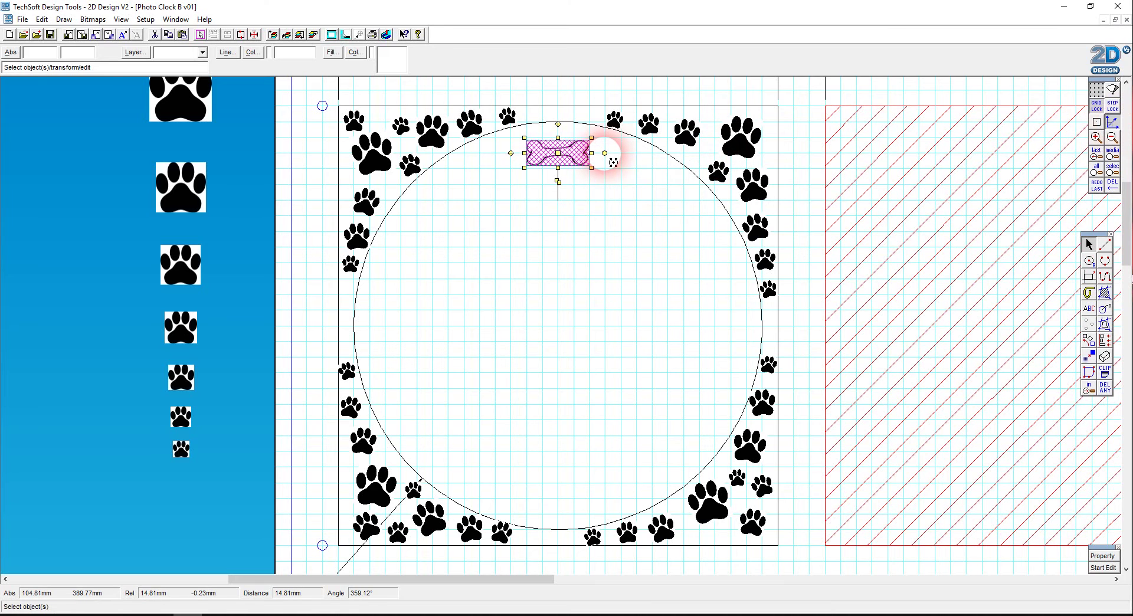
Rotate the bone a quarter turn directly on the drawing so that it stands upright at 12 o'clock
left_click_drag(605, 154, 565, 195)
left_click(631, 281)
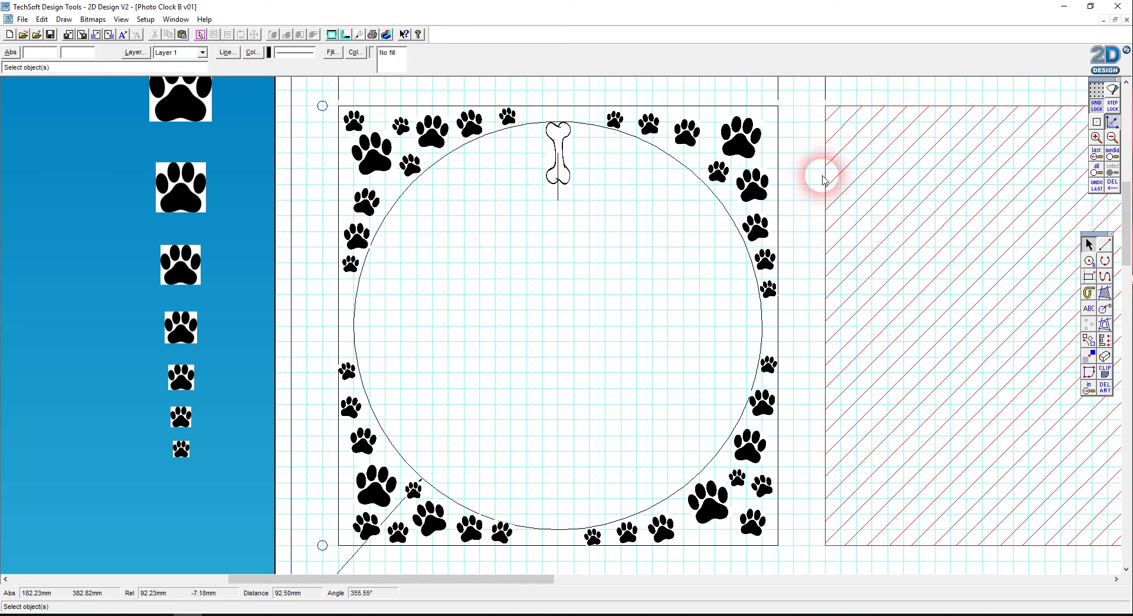
left_click(1113, 138)
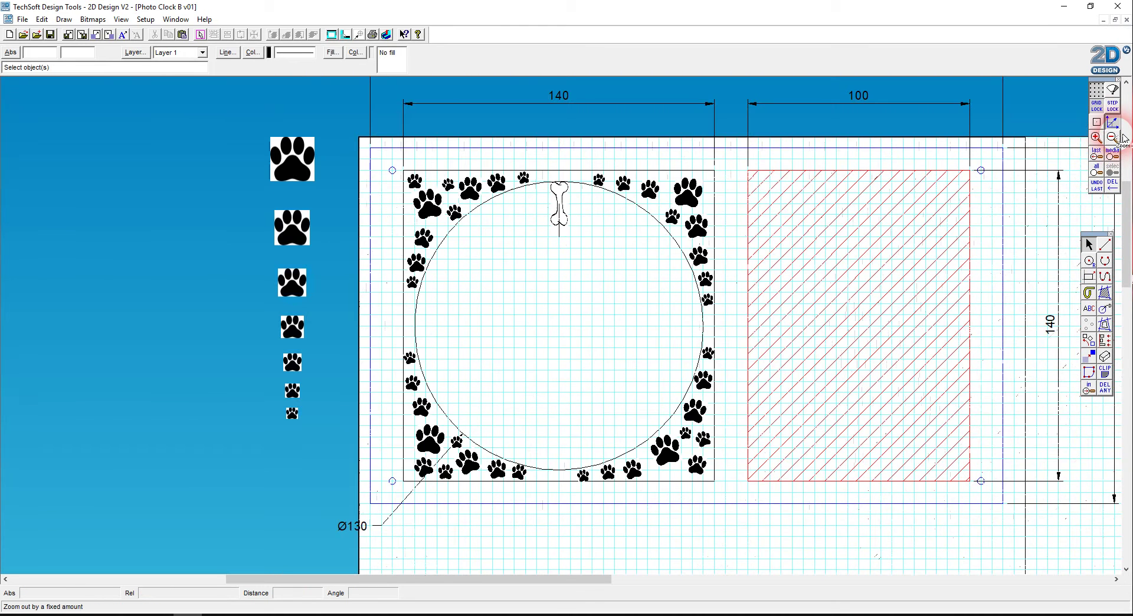
left_click(1097, 137)
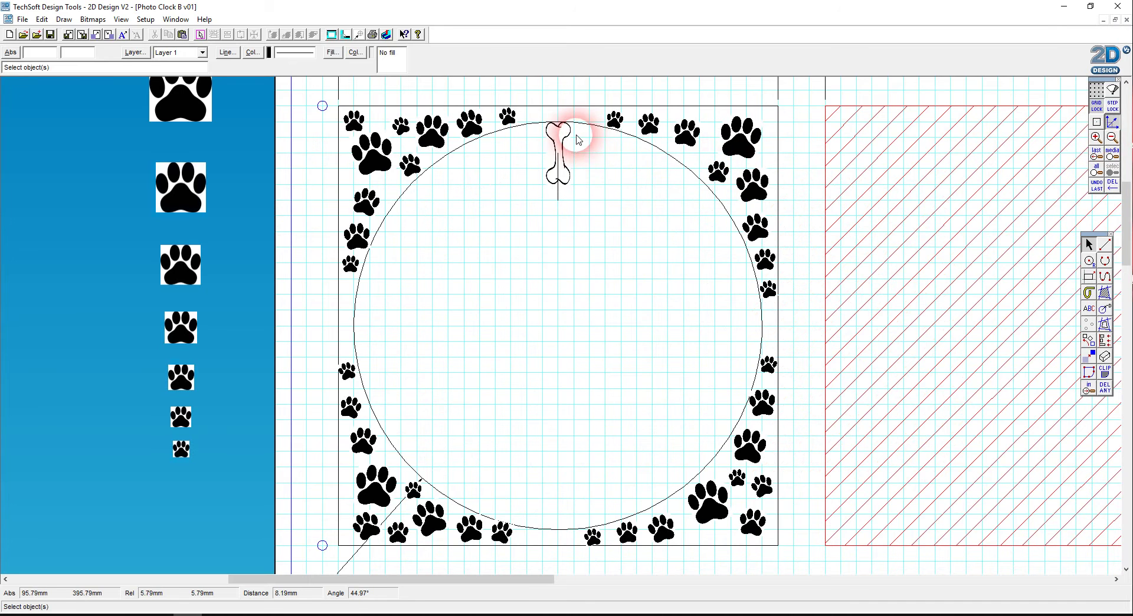
Delete the short vertical guide line running through the upright bone, keeping the bone and the large circle
left_click(564, 180)
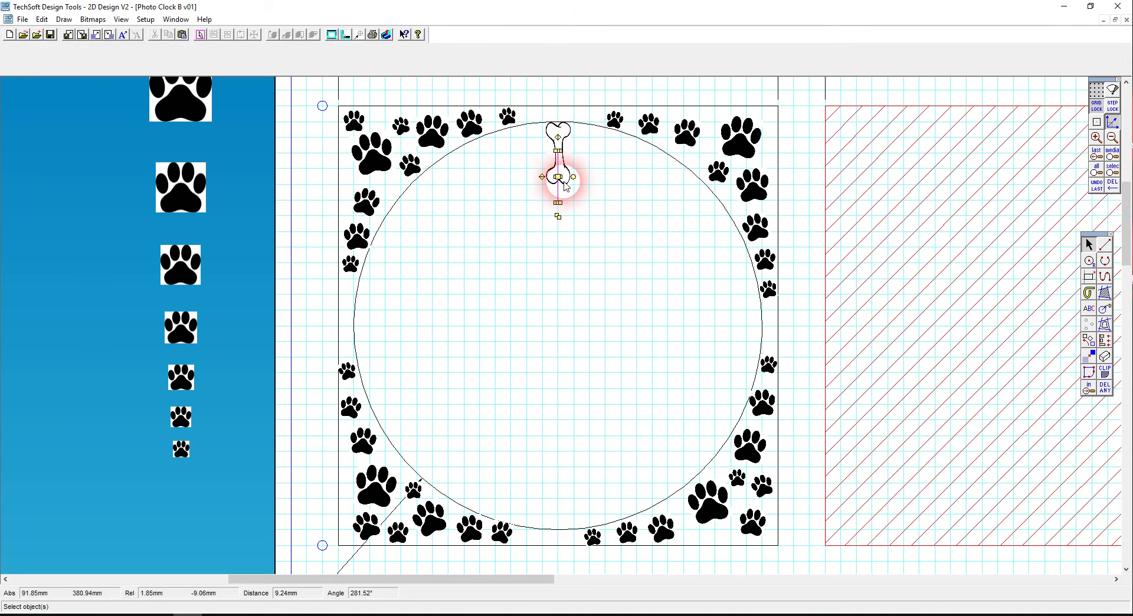
left_click(570, 127)
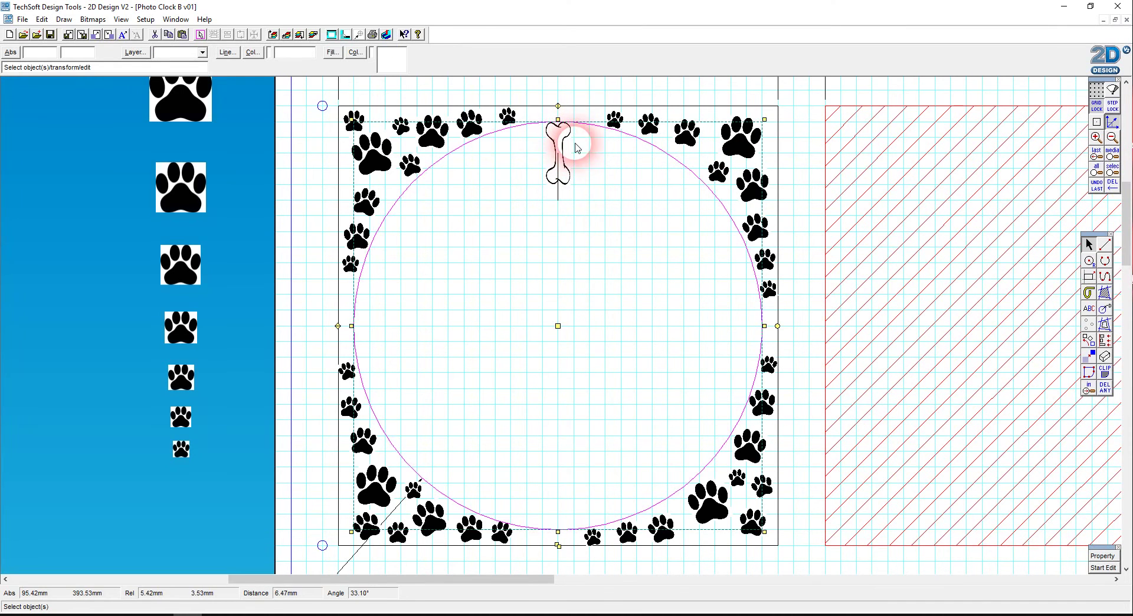
left_click(577, 146)
left_click(562, 171)
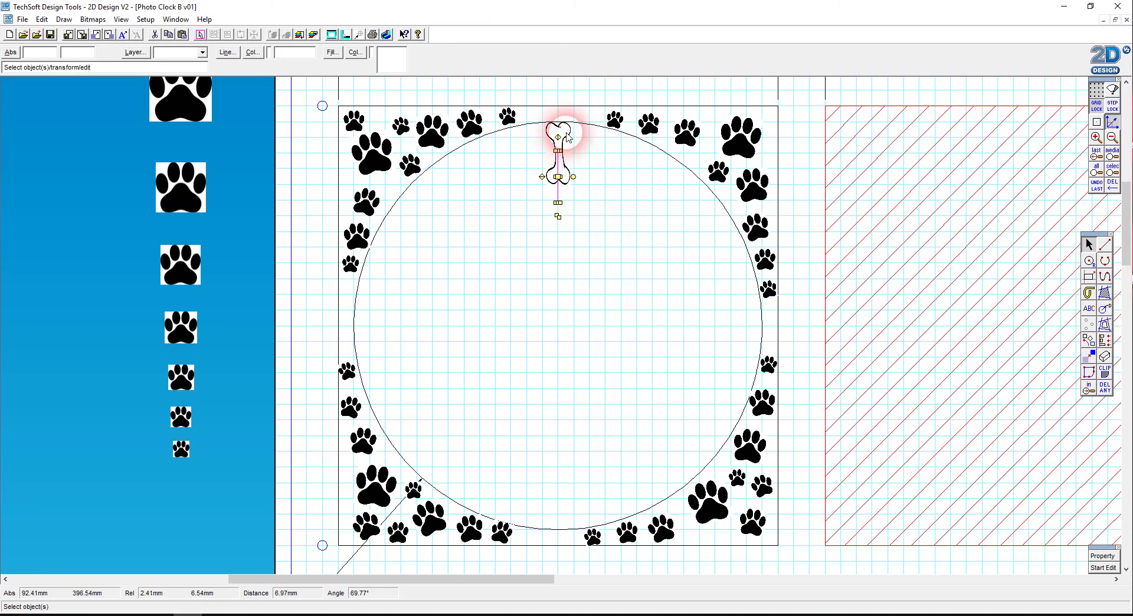
left_click(547, 125)
left_click(547, 149)
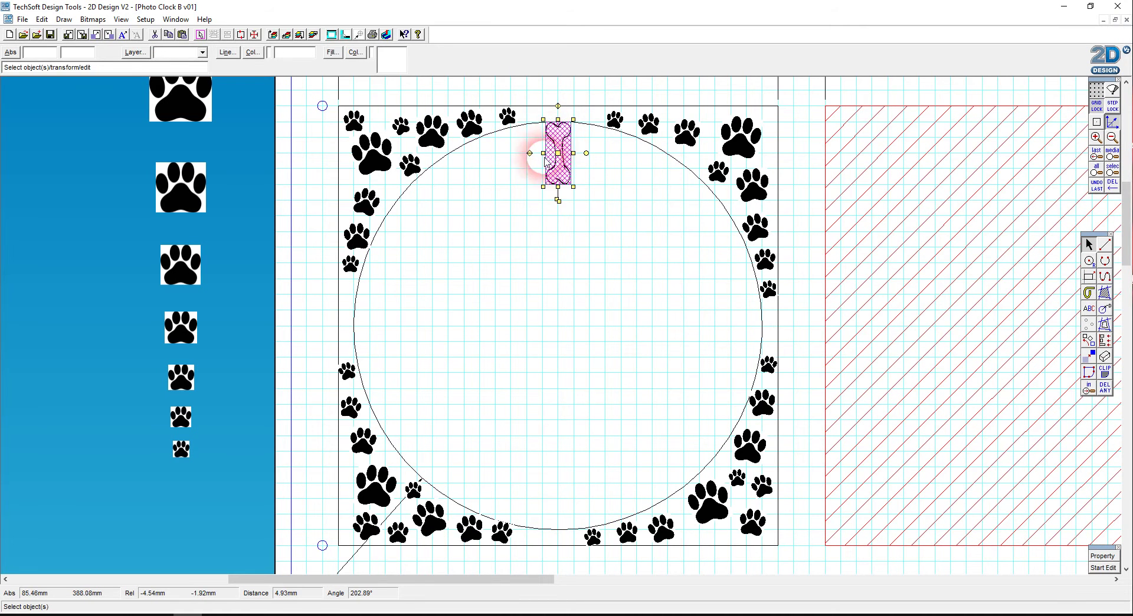
left_click(606, 229)
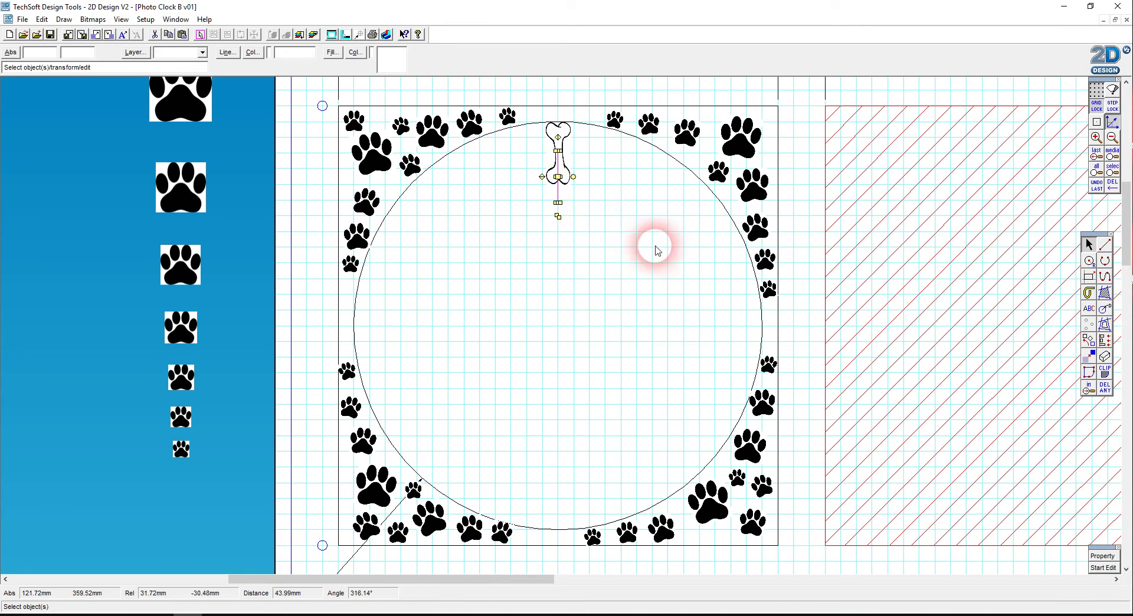
left_click(550, 161)
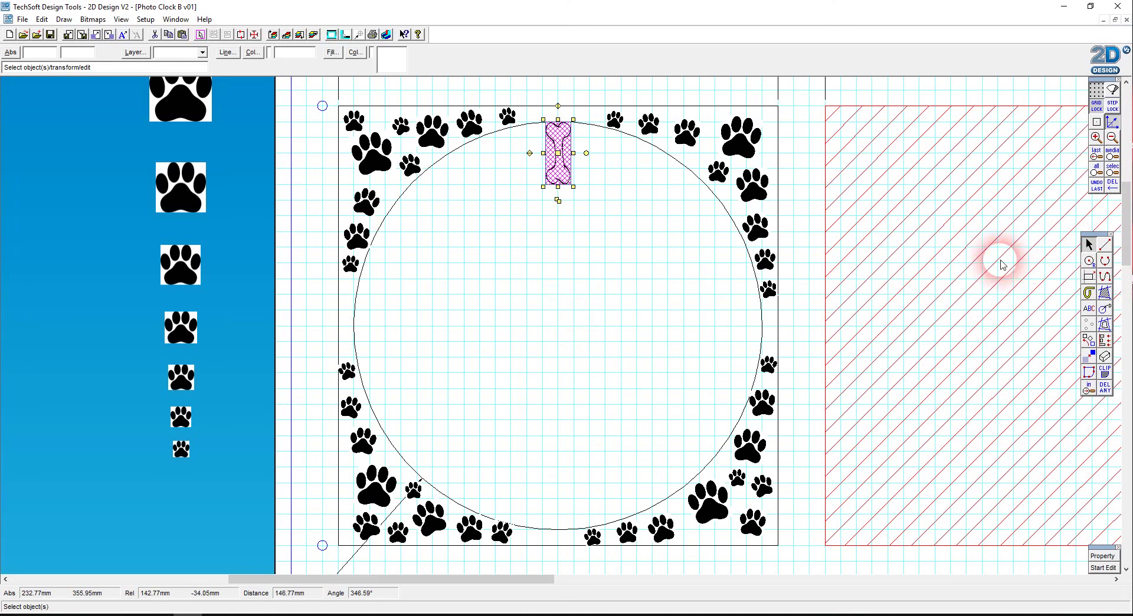
Draw two diagonal lines between opposite corners of the 140 mm square to mark the clock face's centre
left_click(1114, 244)
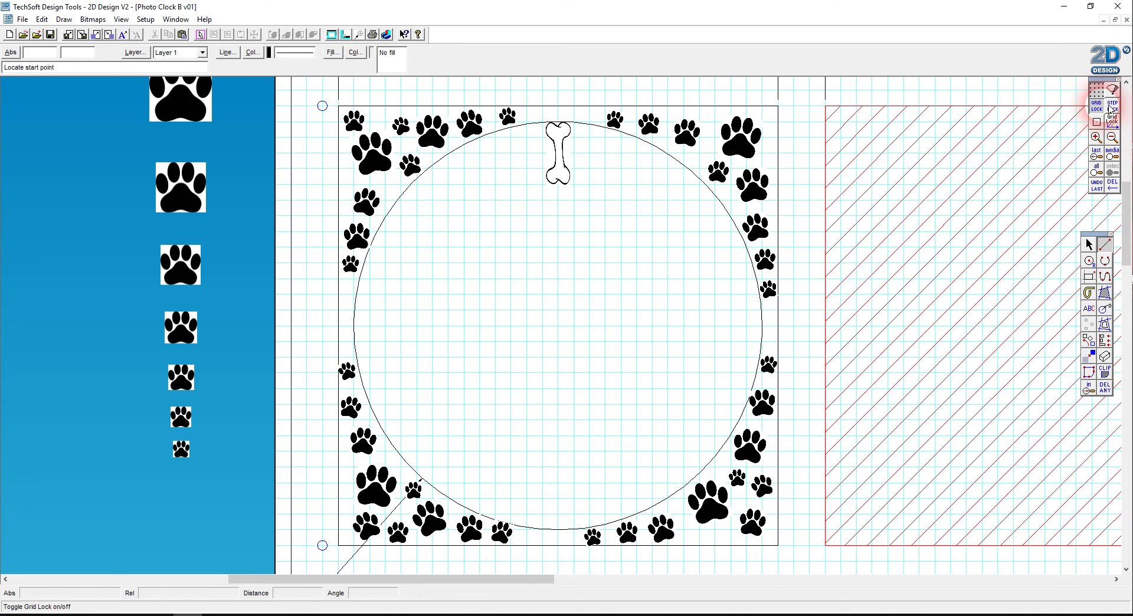
left_click(336, 108)
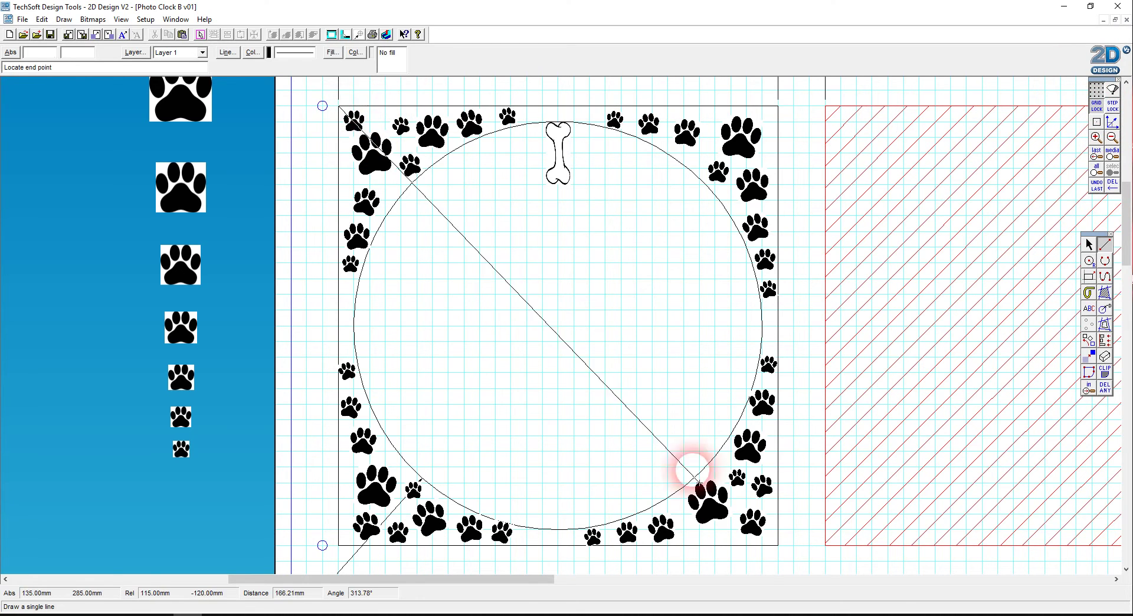
left_click(776, 108)
left_click(337, 545)
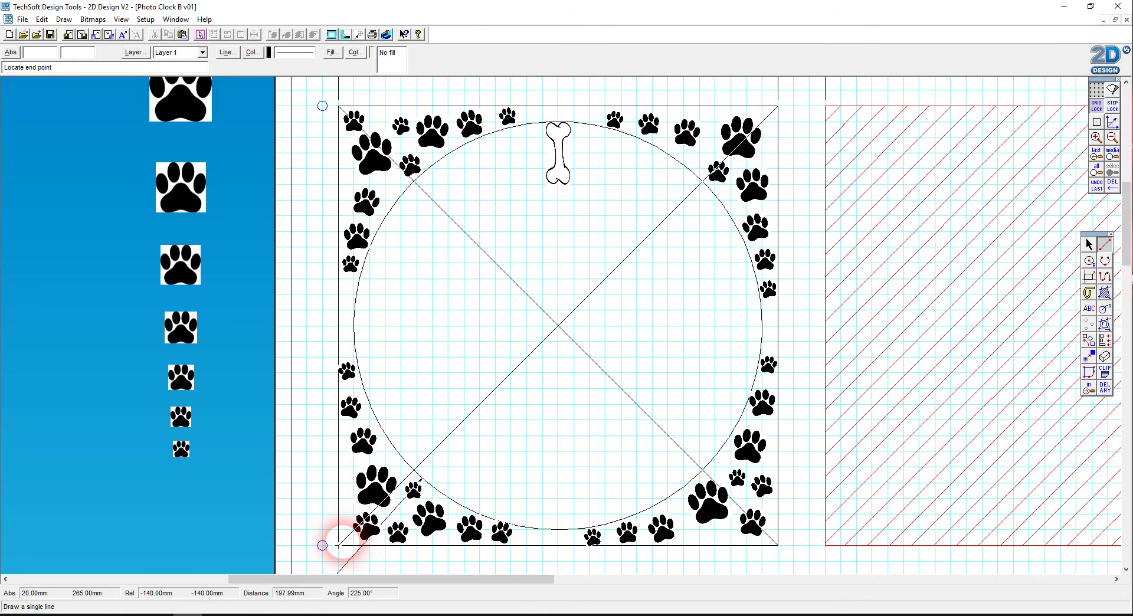
left_click(557, 420)
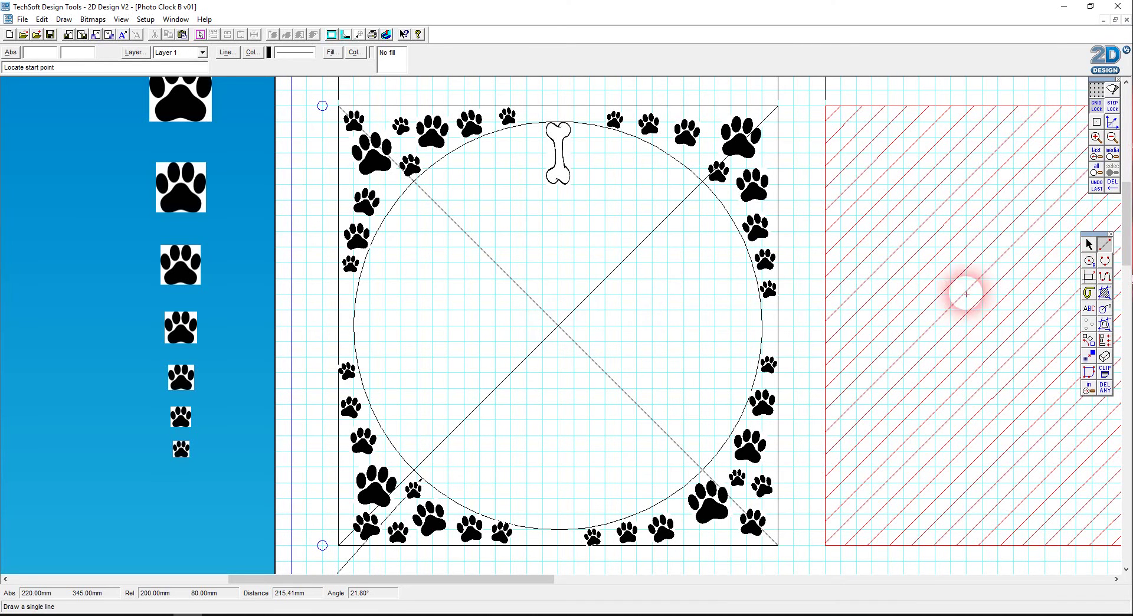
Delete both diagonal construction lines crossing the clock face
left_click(1108, 390)
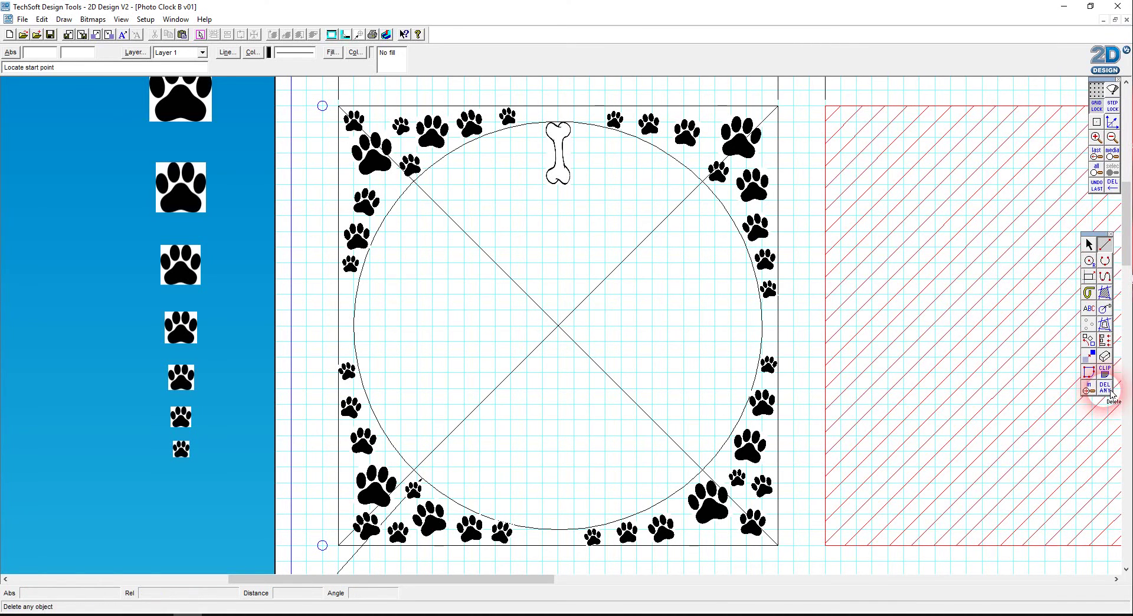
left_click(596, 363)
left_click(607, 282)
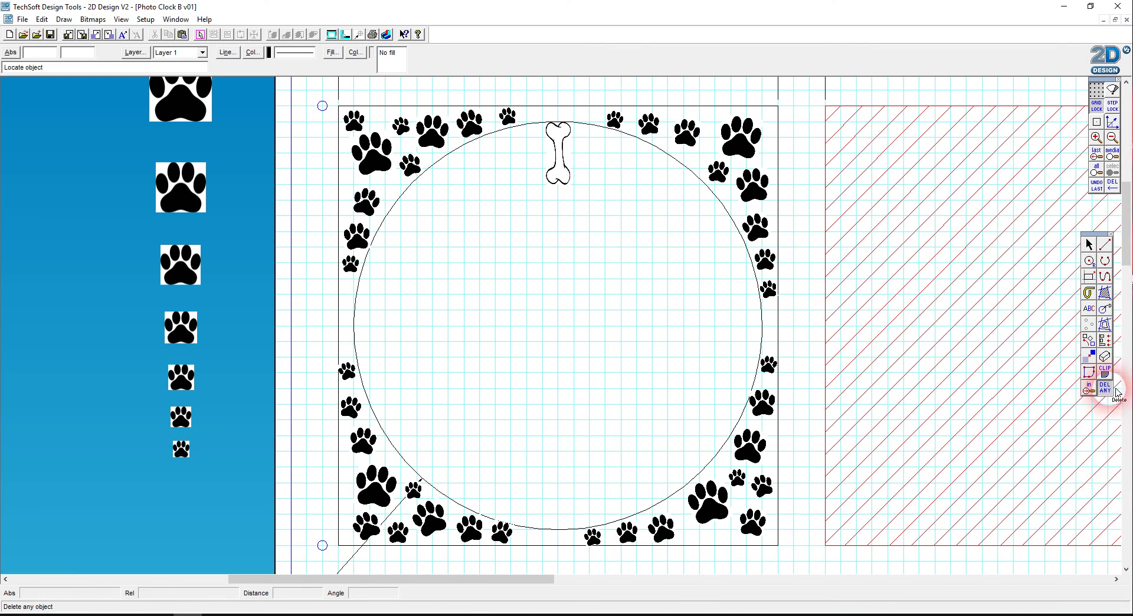
Undo the last diagonal's deletion and redraw the other diagonal from the square's upper-left corner to its lower-right corner
left_click(1097, 185)
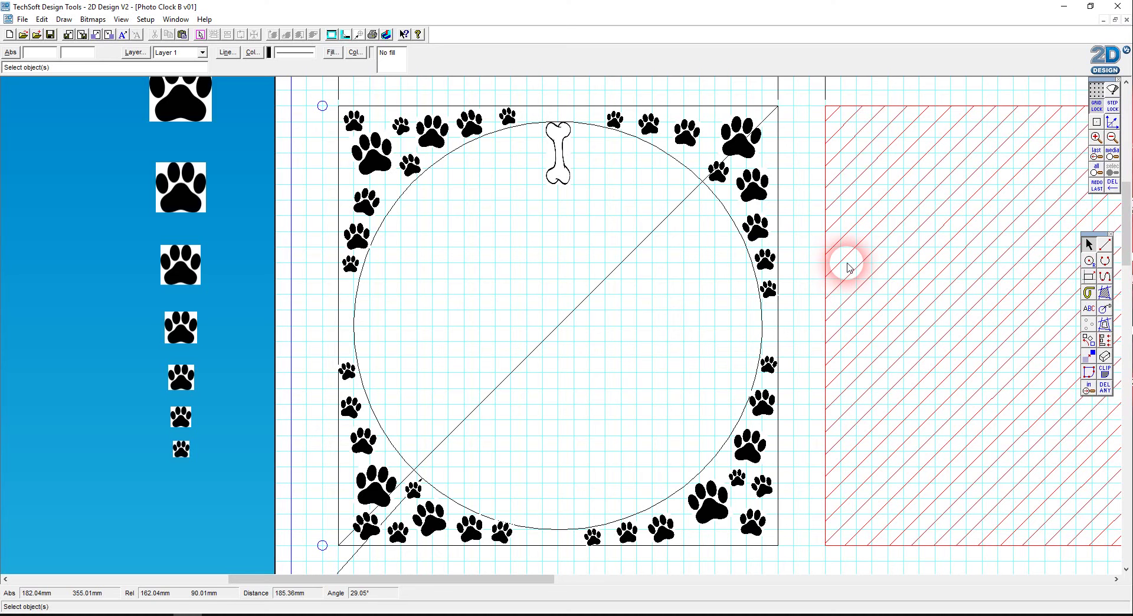
left_click(1105, 244)
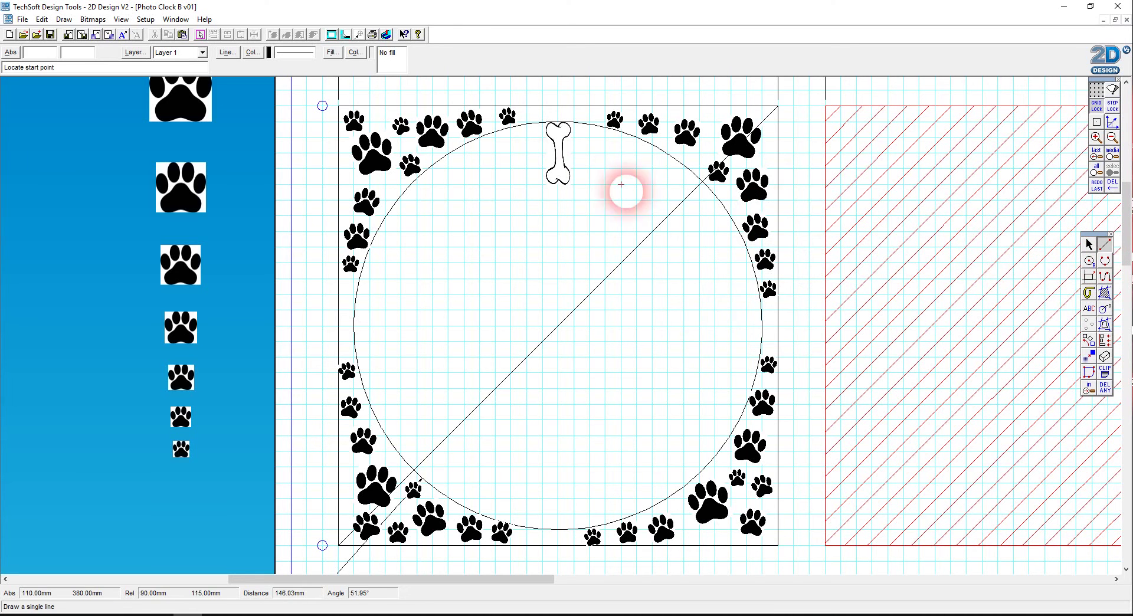
left_click(338, 106)
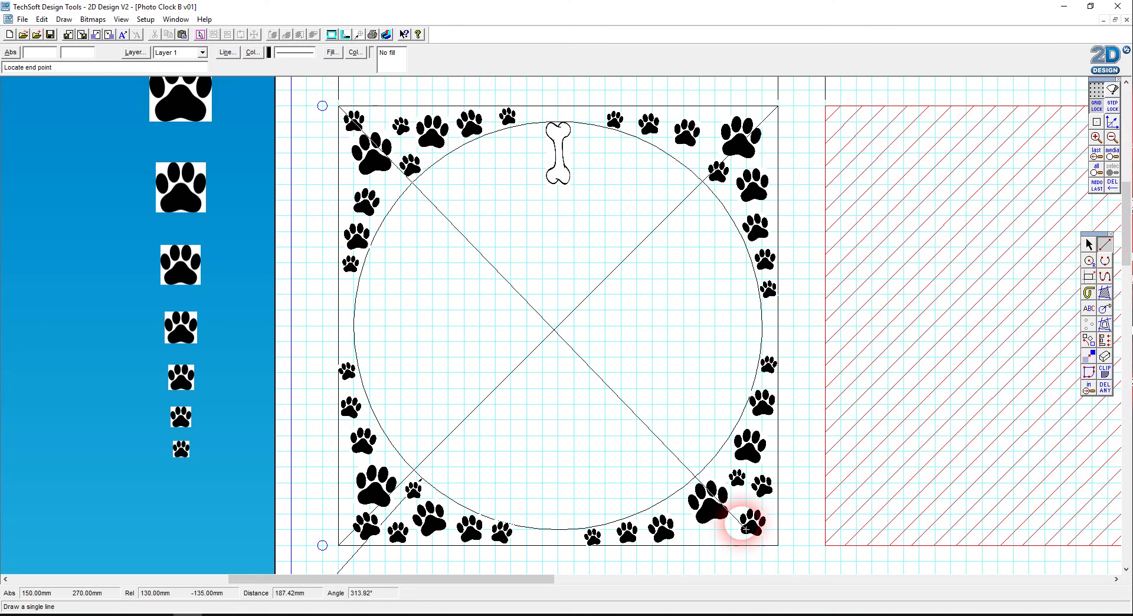
left_click(778, 544)
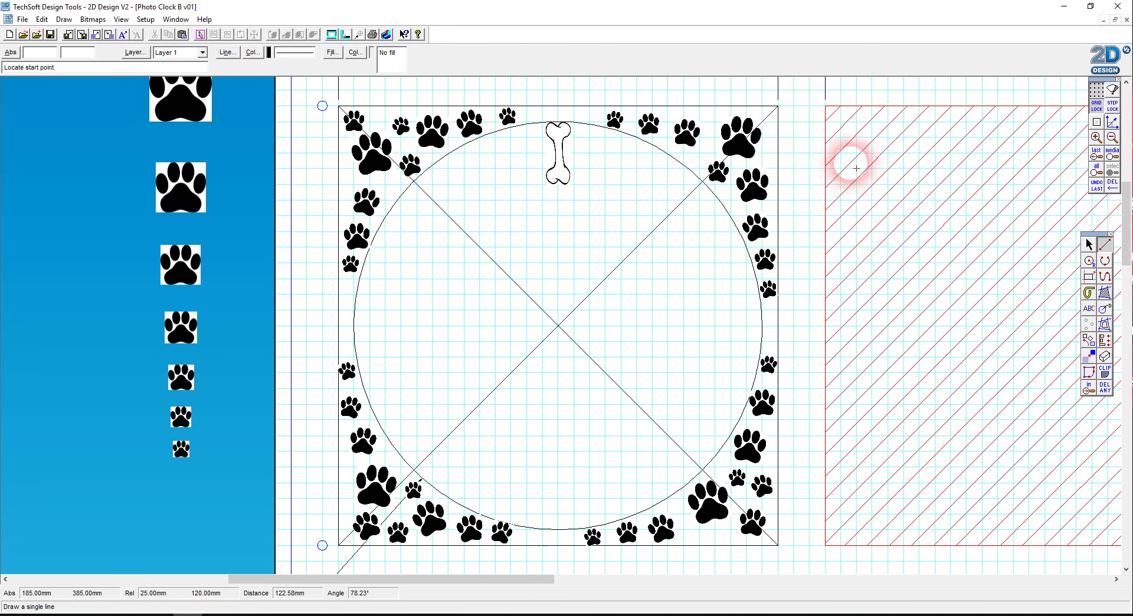
Rotate the 12 o'clock bone about the diagonals' intersection by 90° with Repeat and 3 repeats, marking 3, 6 and 9 o'clock
left_click(1089, 244)
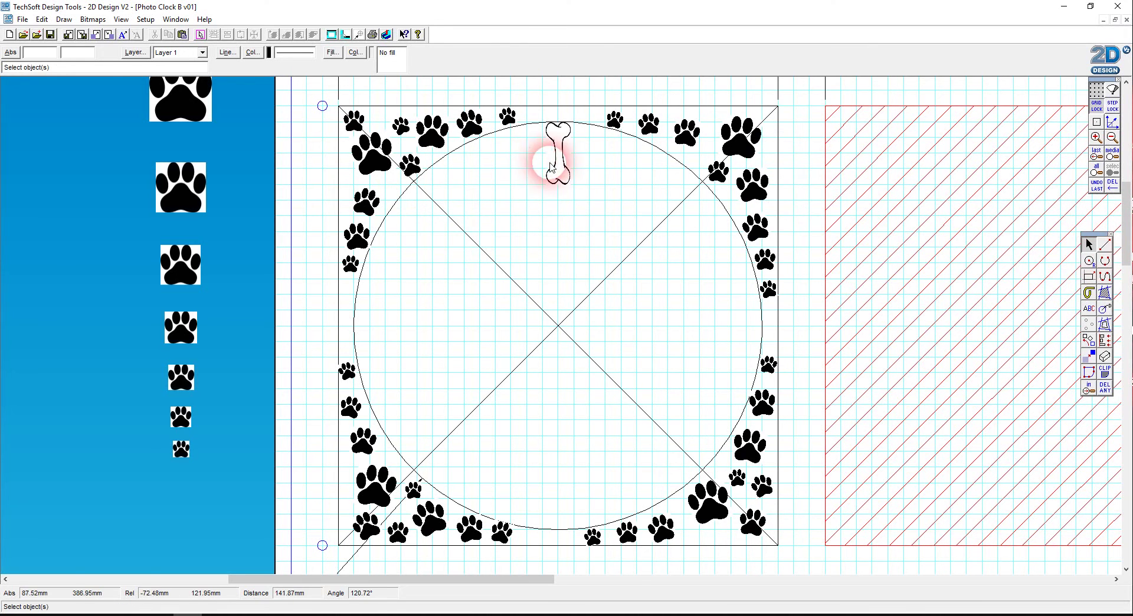
left_click(547, 165)
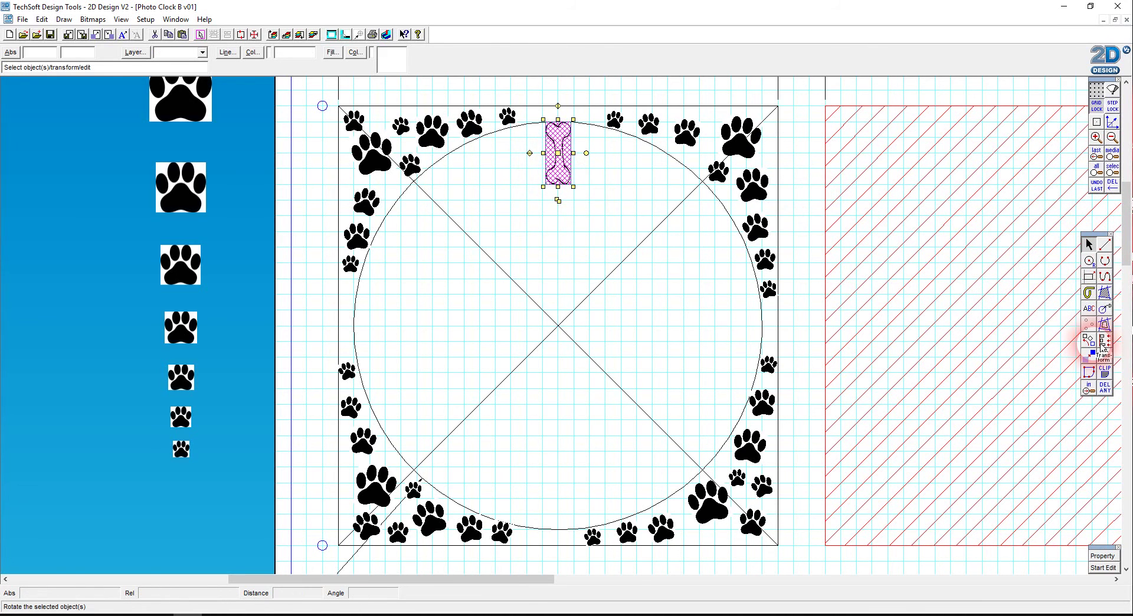
left_click_drag(1092, 350, 952, 350)
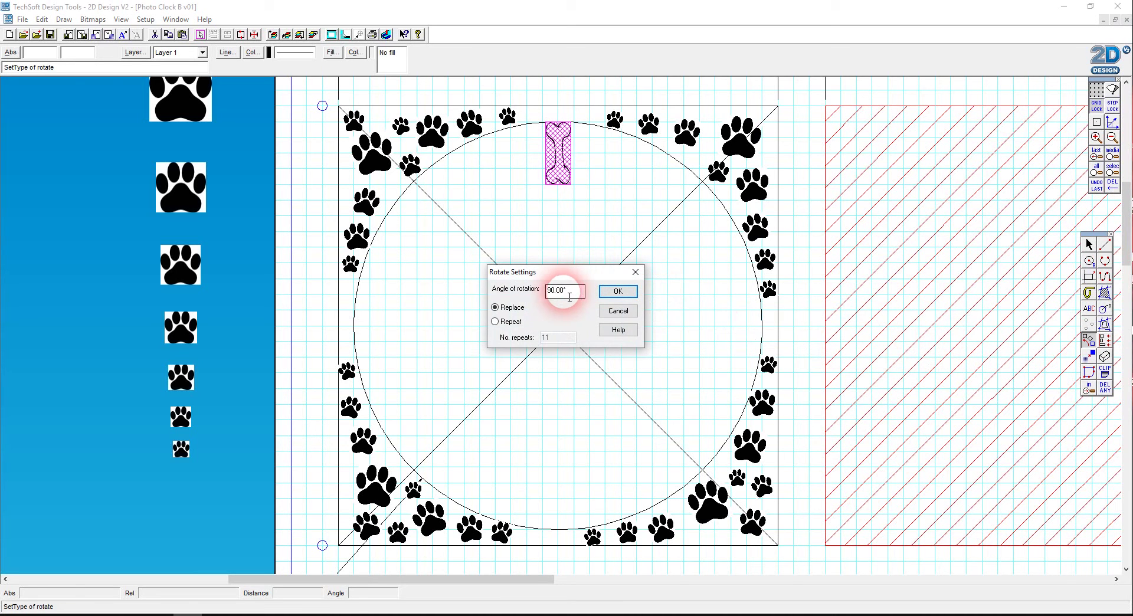
left_click_drag(566, 337, 518, 342)
left_click(541, 152)
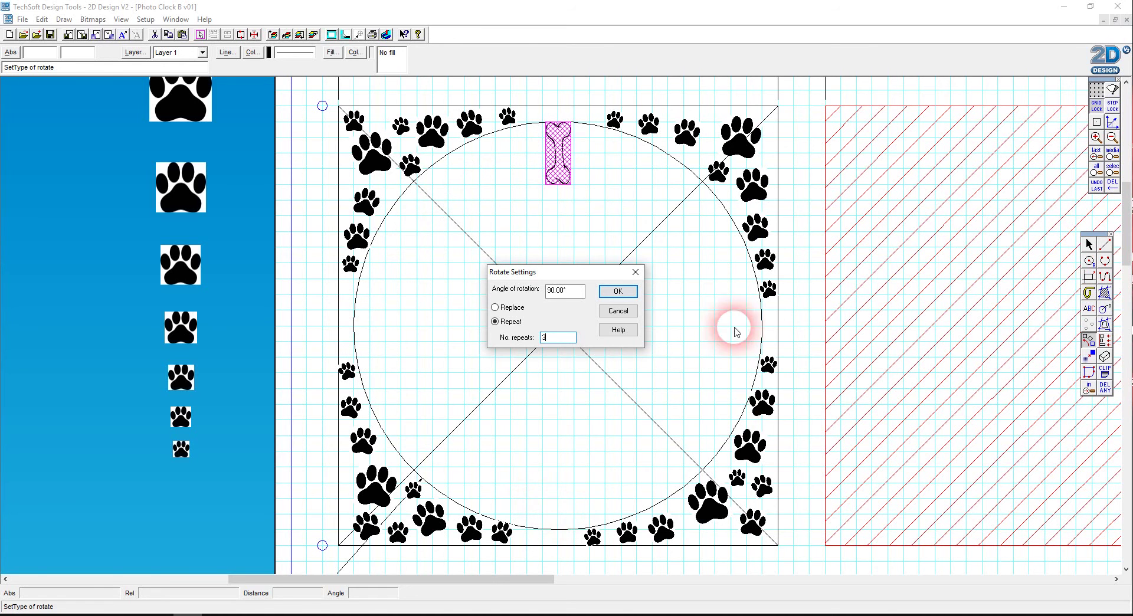
left_click(629, 295)
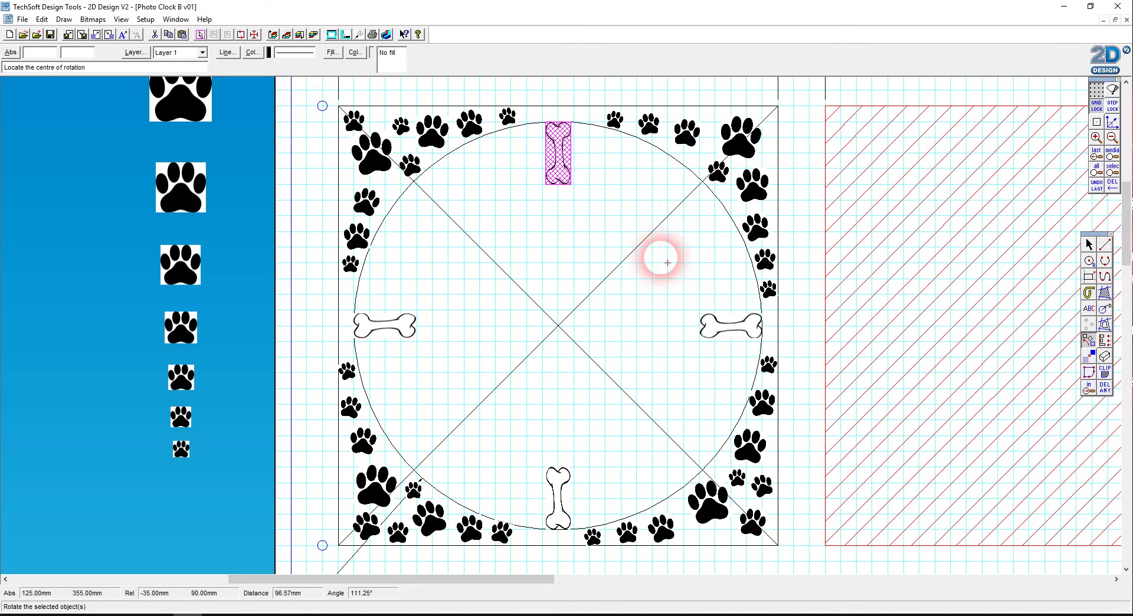
left_click(1089, 244)
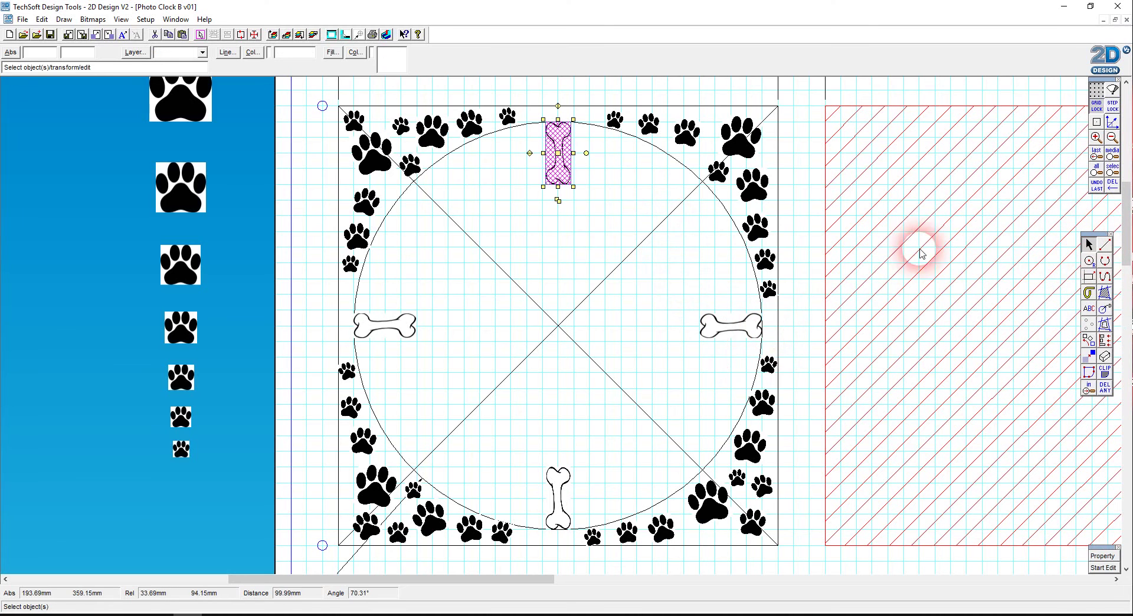
left_click(648, 294)
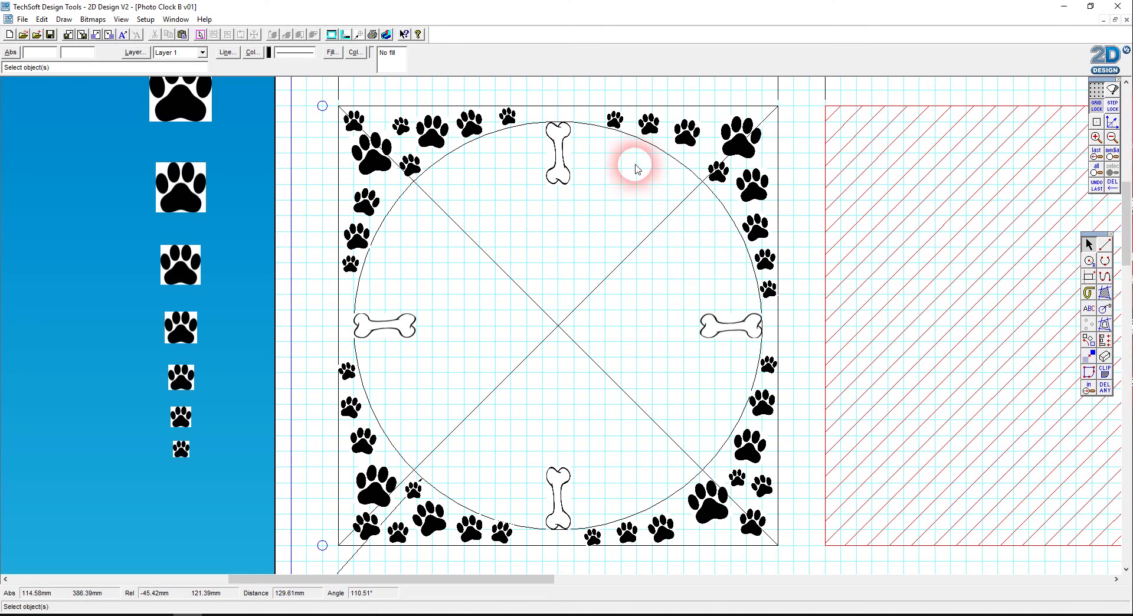
Duplicate the 12 o'clock bone and move the copy directly below the original, just above the clock face's centre
left_click(568, 181)
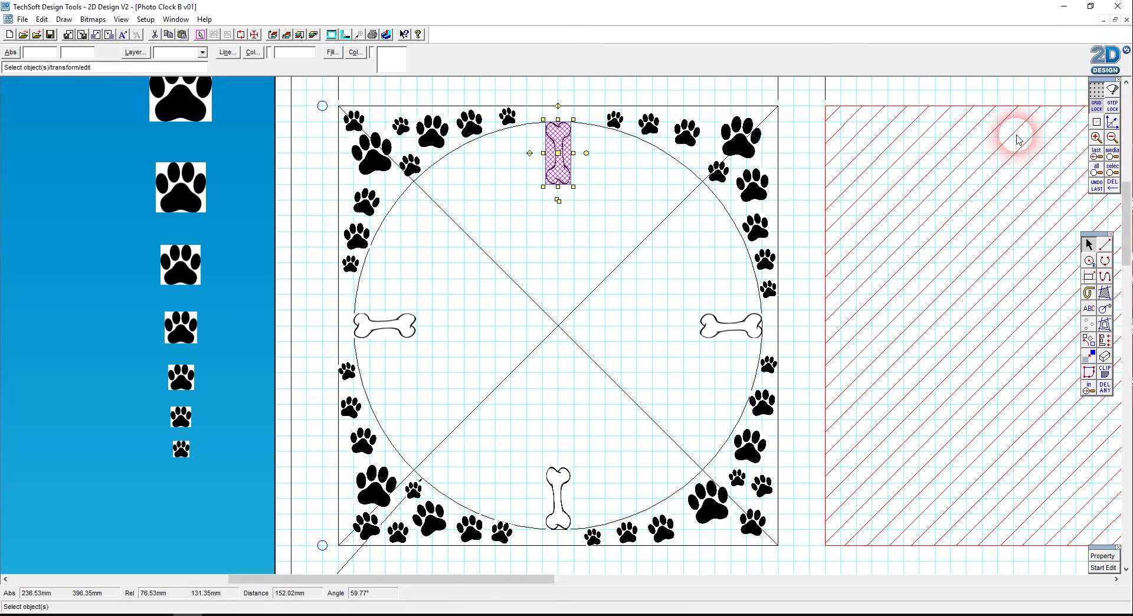
left_click(558, 201)
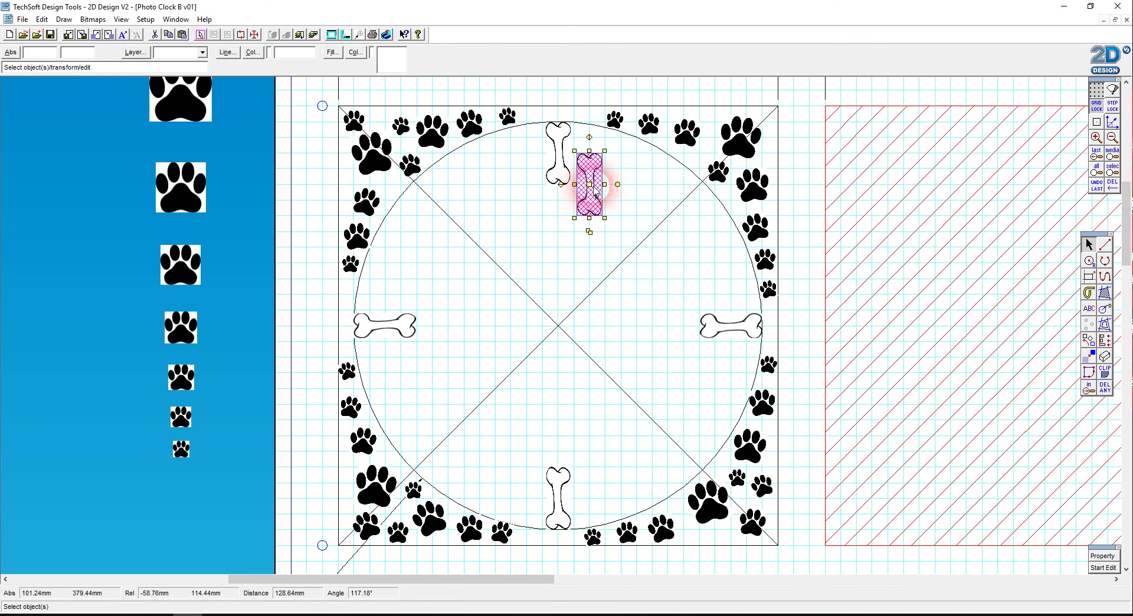
left_click_drag(599, 193, 567, 265)
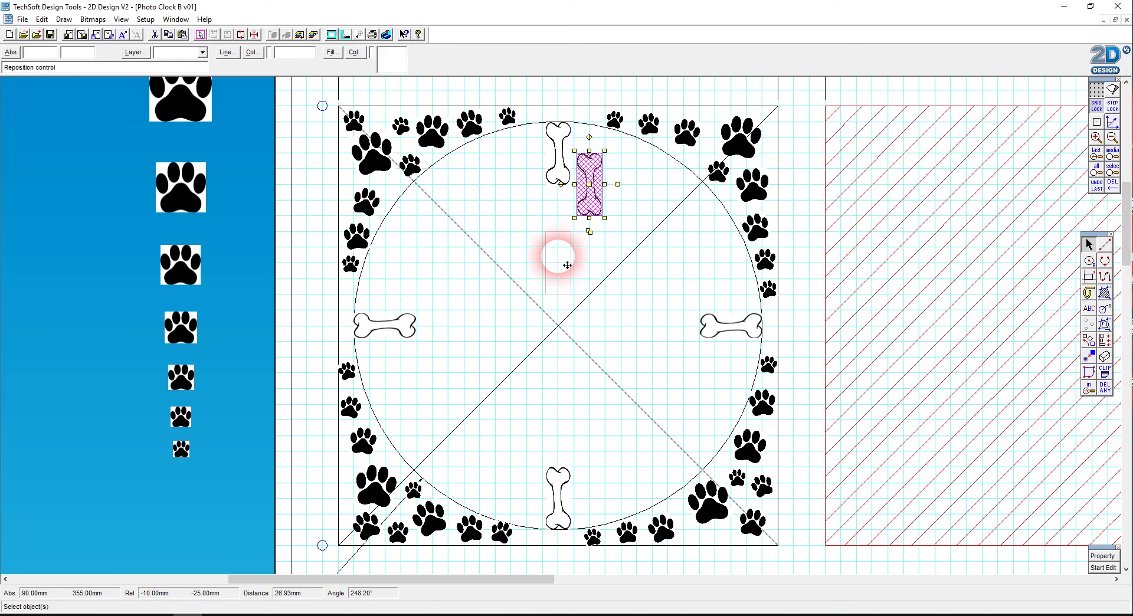
left_click_drag(567, 265, 567, 266)
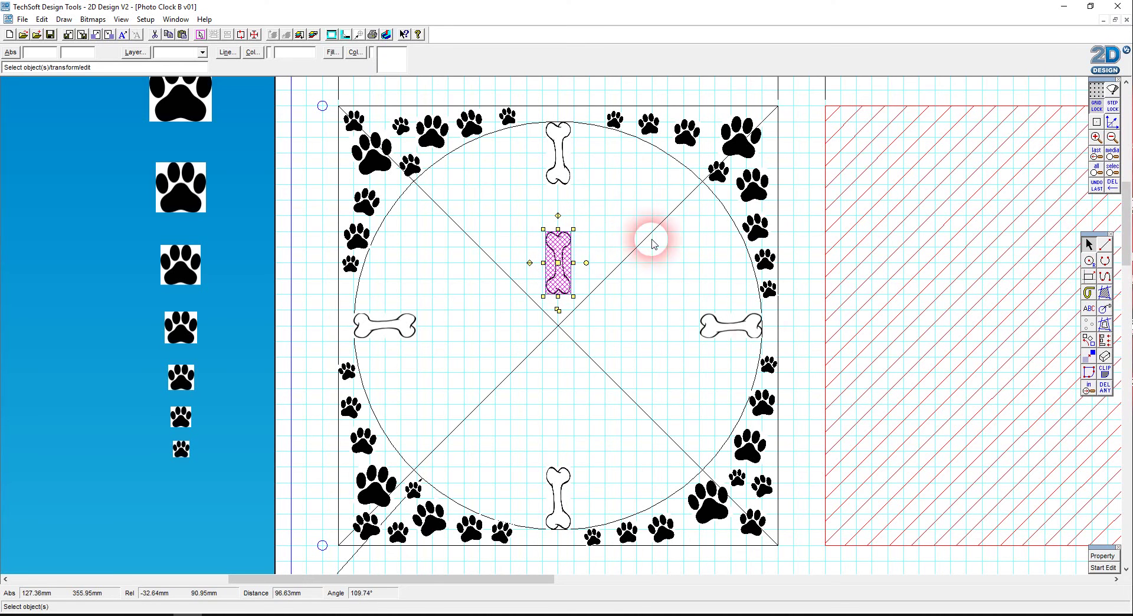
Resize the copied bone by a factor of 0.75 in X and Y with the Replace option
left_click(1088, 341)
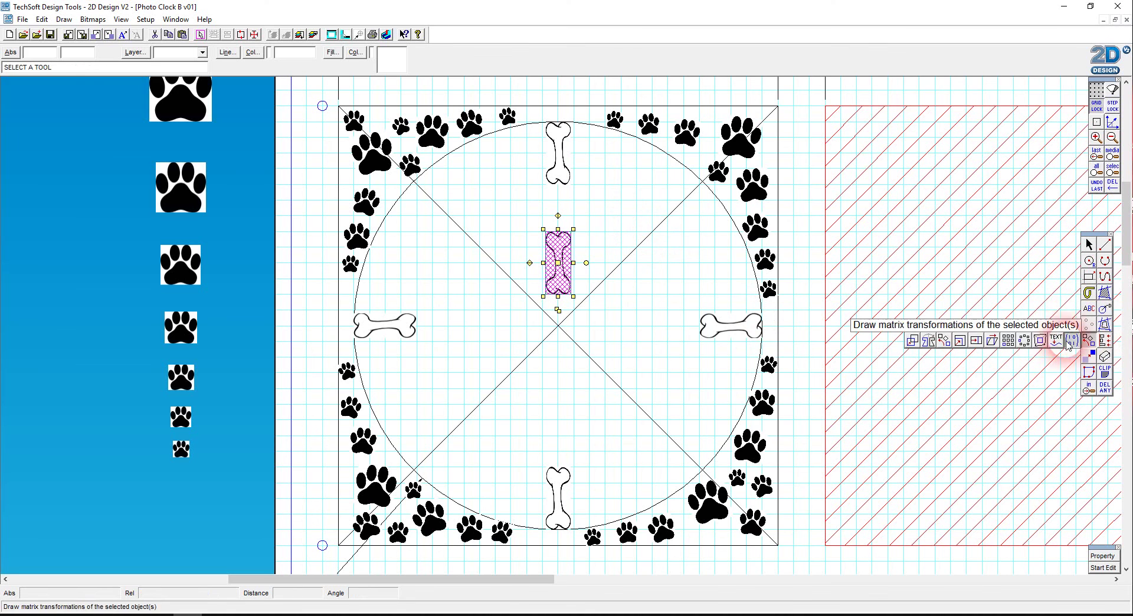
left_click(959, 343)
left_click(540, 242)
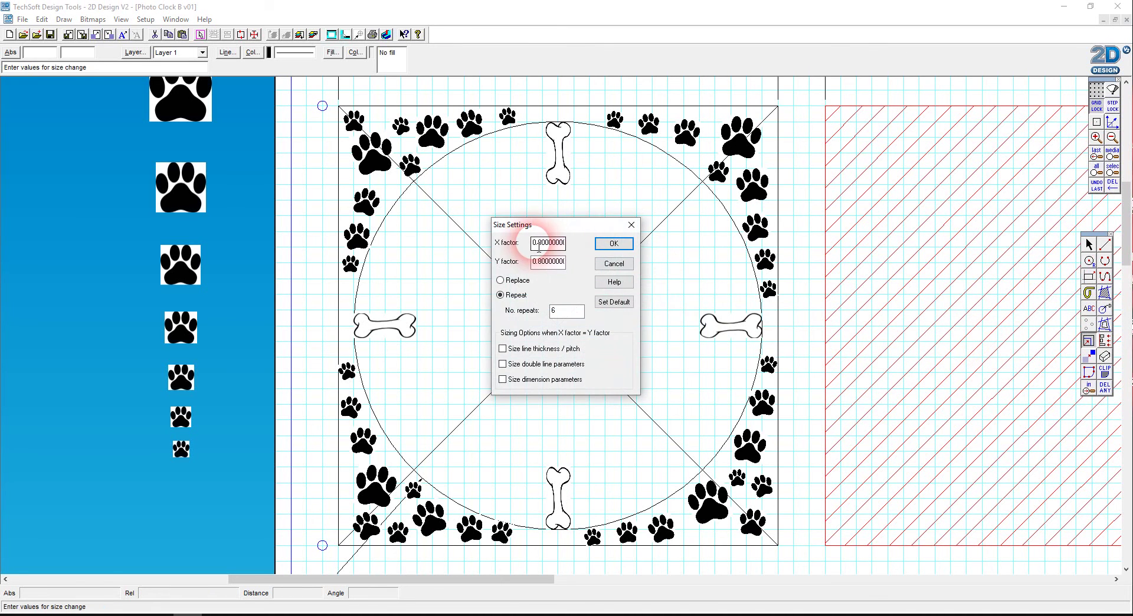
left_click_drag(539, 248, 640, 252)
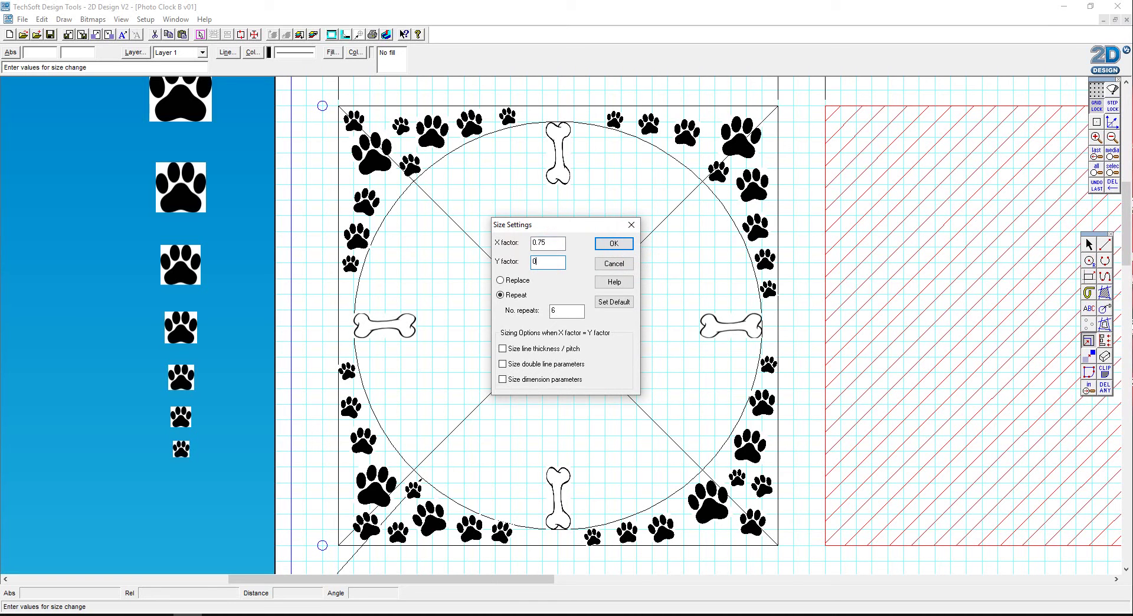
left_click(501, 280)
left_click(613, 244)
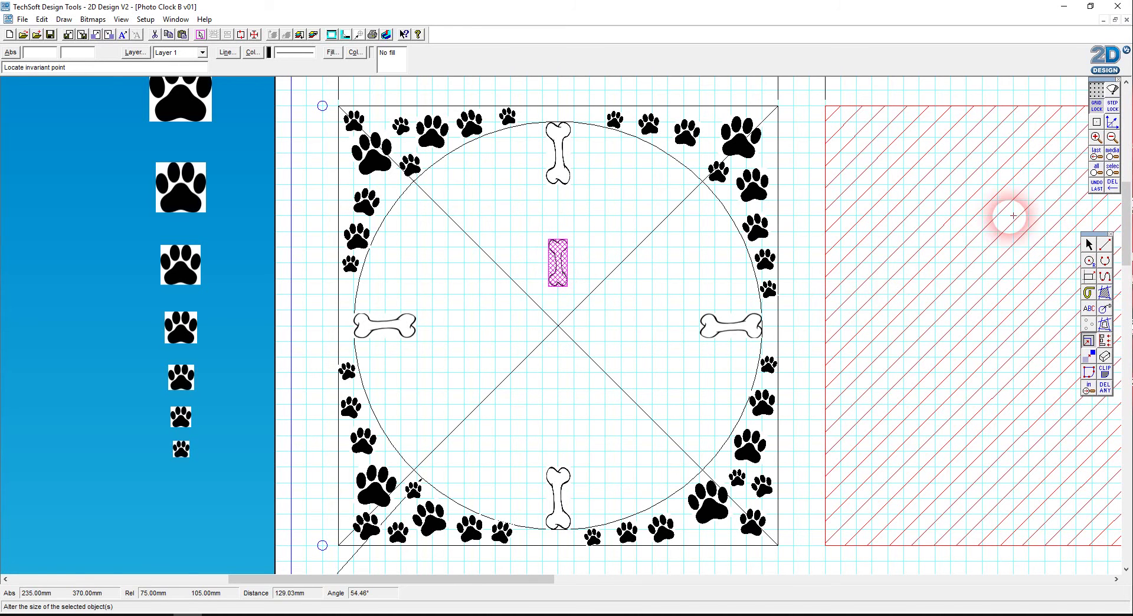
Move the smaller bone up so that it sits centred on the large bone at 12 o'clock
left_click(1089, 243)
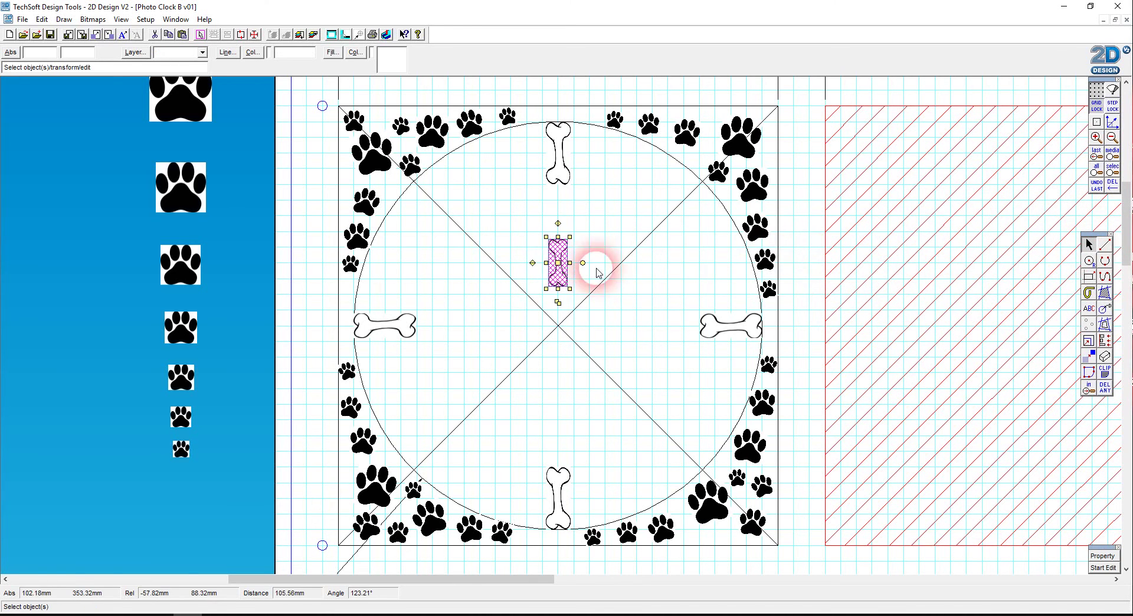
left_click(558, 261)
left_click_drag(559, 254, 557, 156)
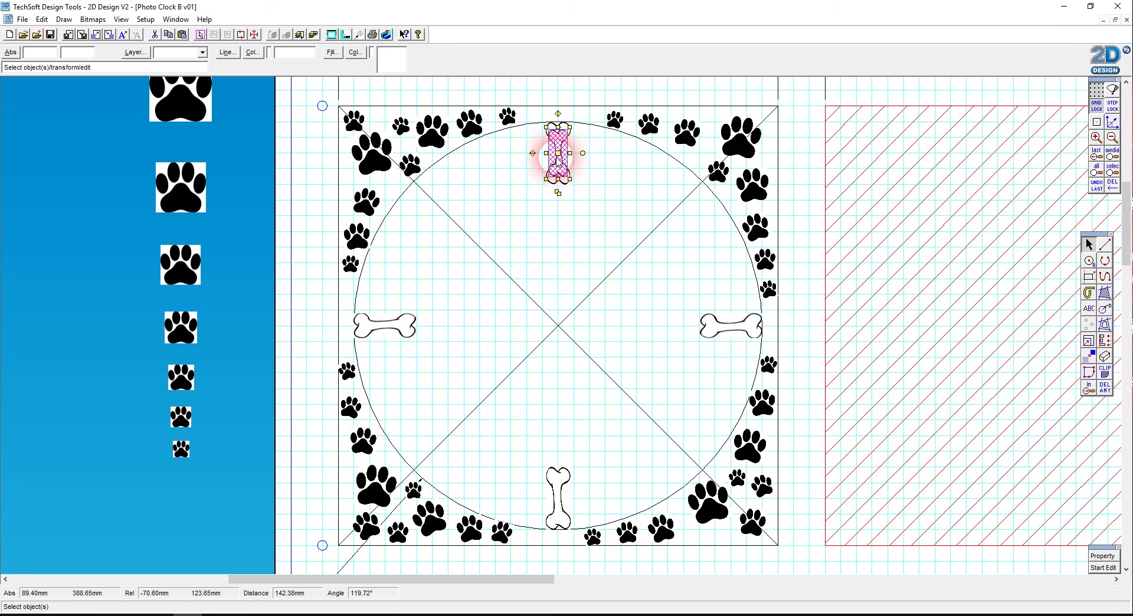
left_click(602, 244)
Rotate the smaller bone about the diagonals' intersection by 30° with Repeat and 11 repeats to mark every hour
left_click(553, 157)
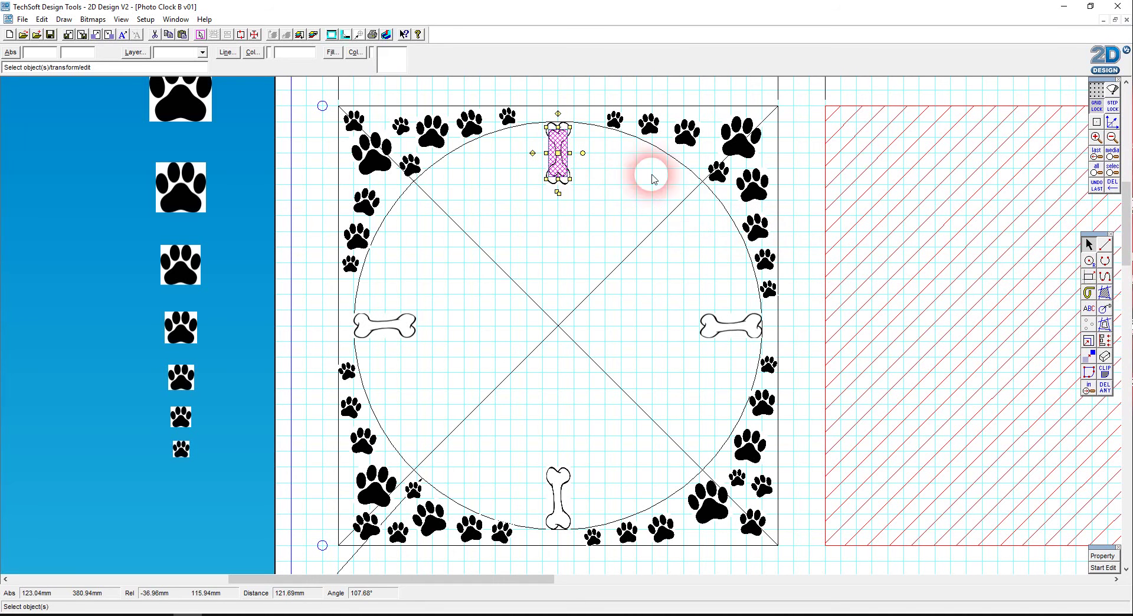
left_click(1092, 344)
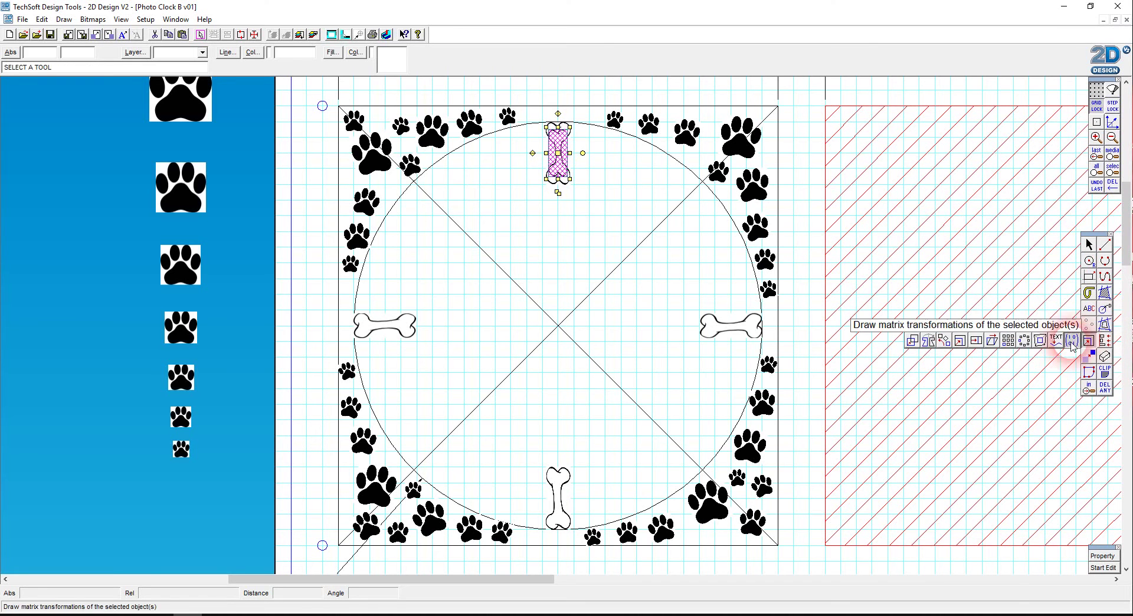
left_click(946, 342)
double_click(581, 290)
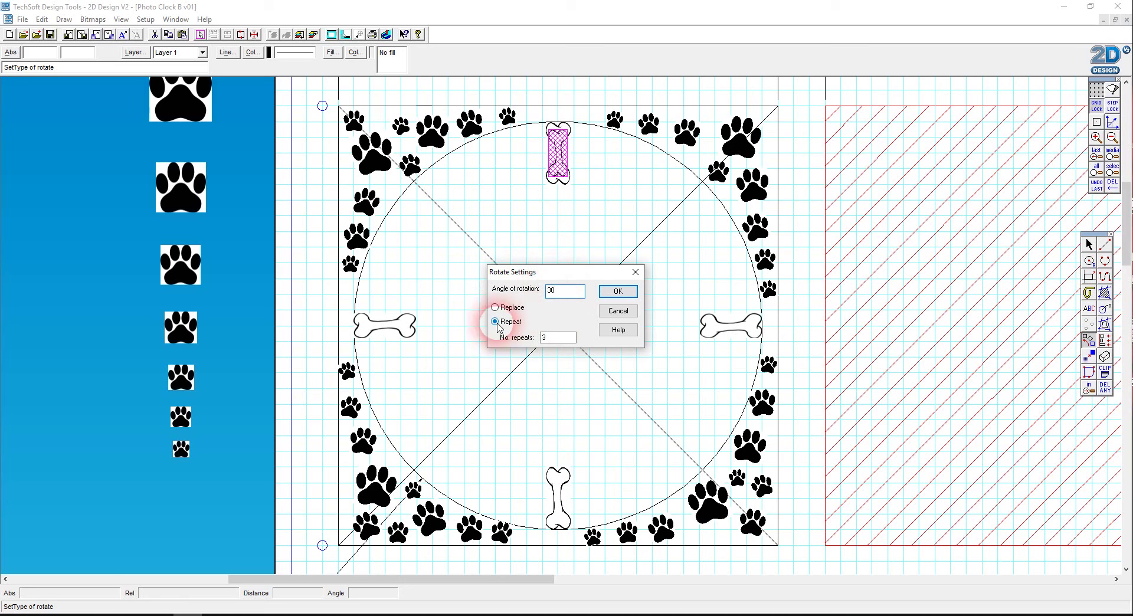
double_click(544, 337)
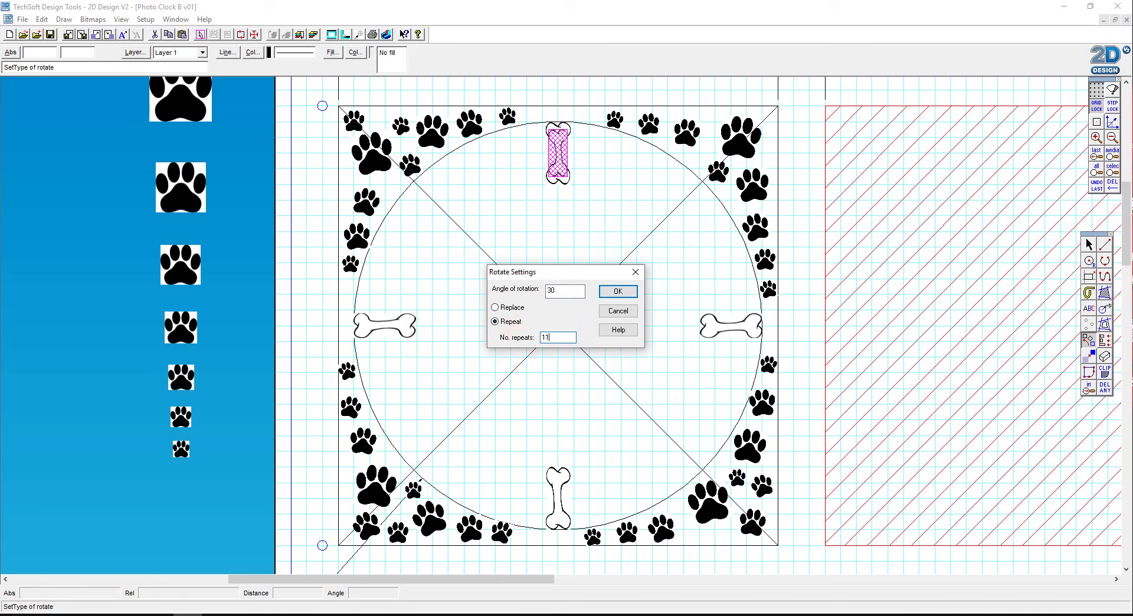
left_click(617, 291)
left_click(557, 325)
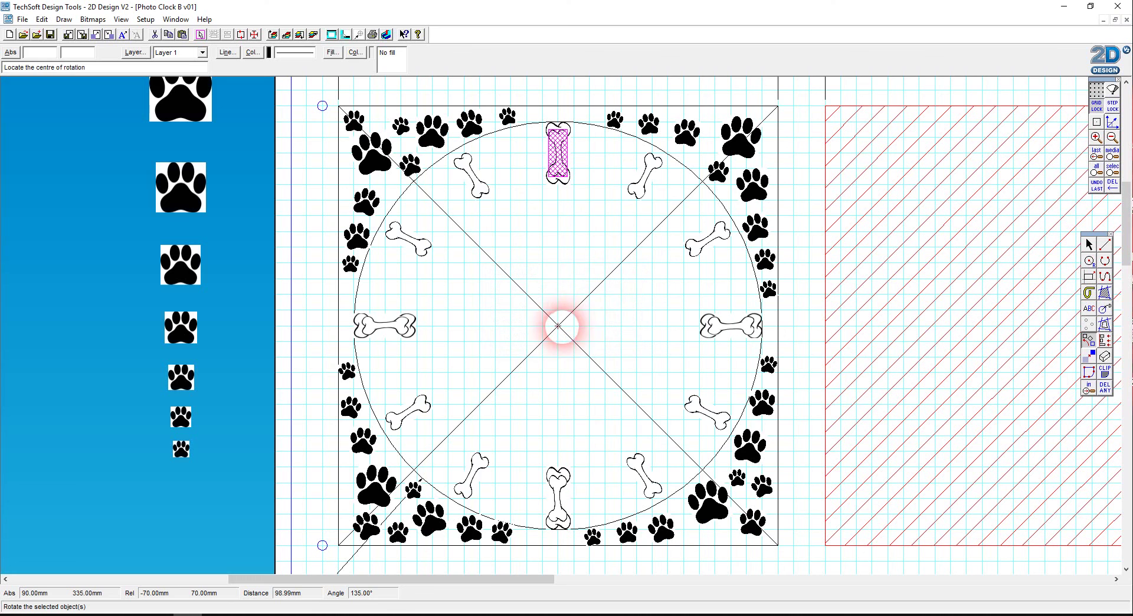
Delete the smaller bones overlapping the large ones at 3, 6, 9 and 12 o'clock, keeping the large bones
left_click(1125, 387)
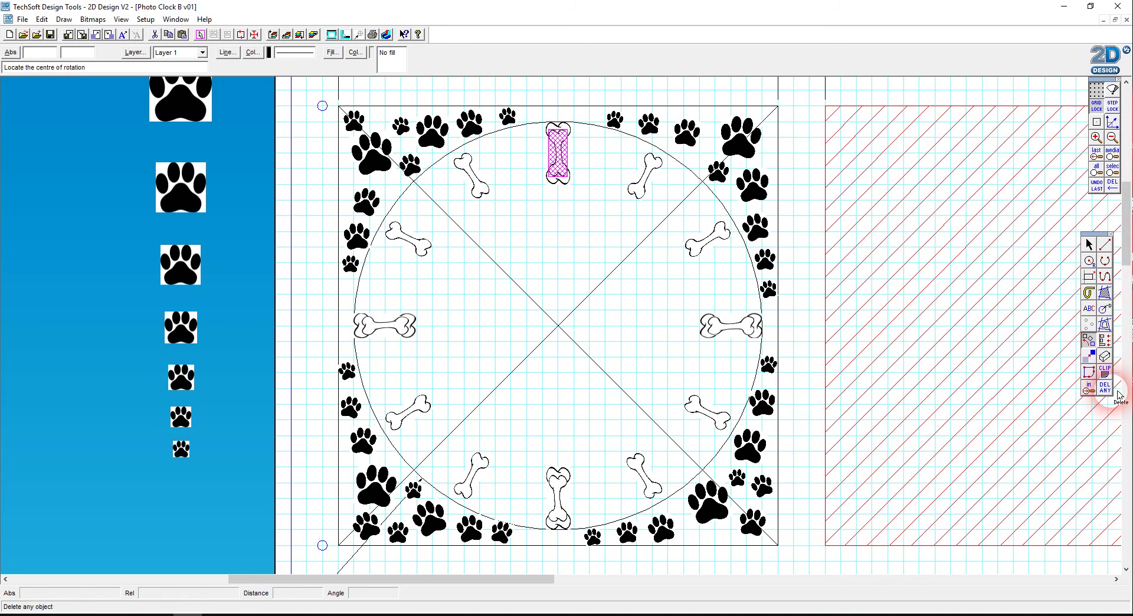
left_click(1119, 395)
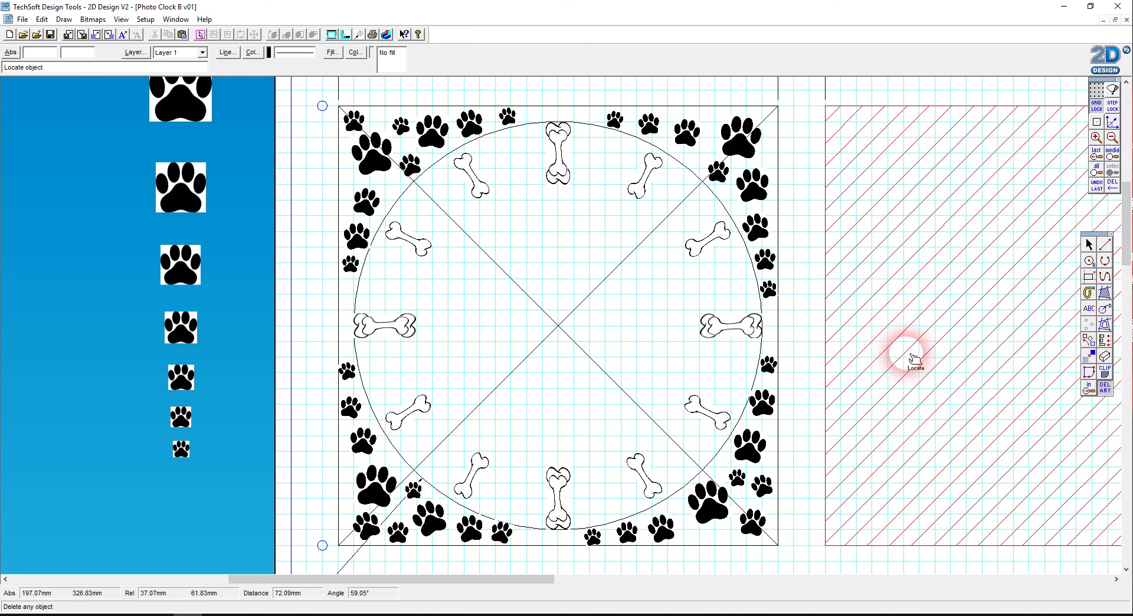
left_click(759, 327)
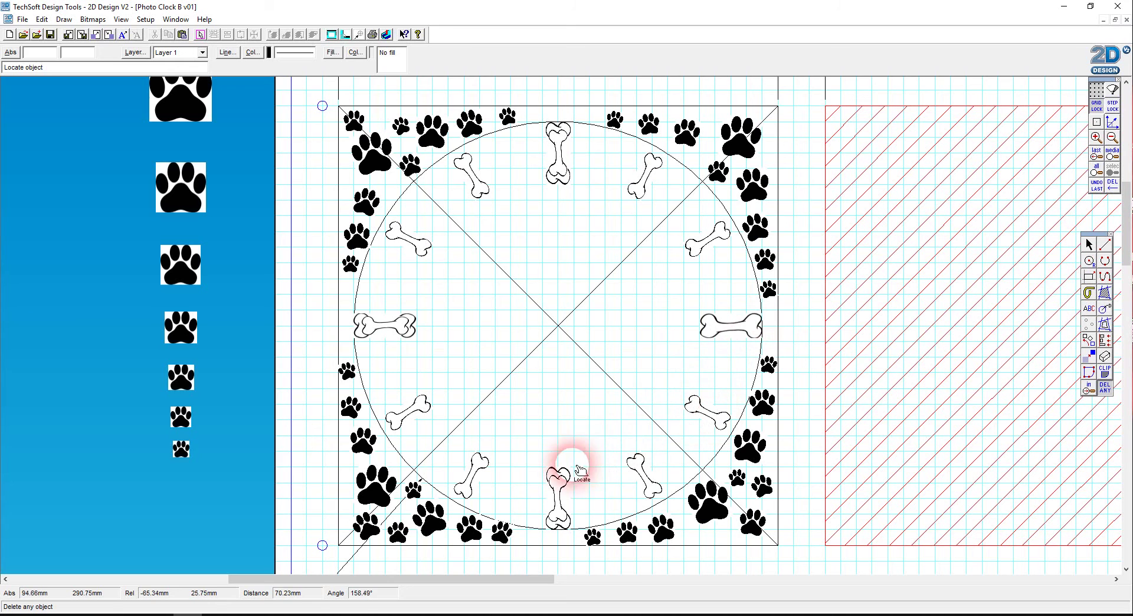
left_click(550, 475)
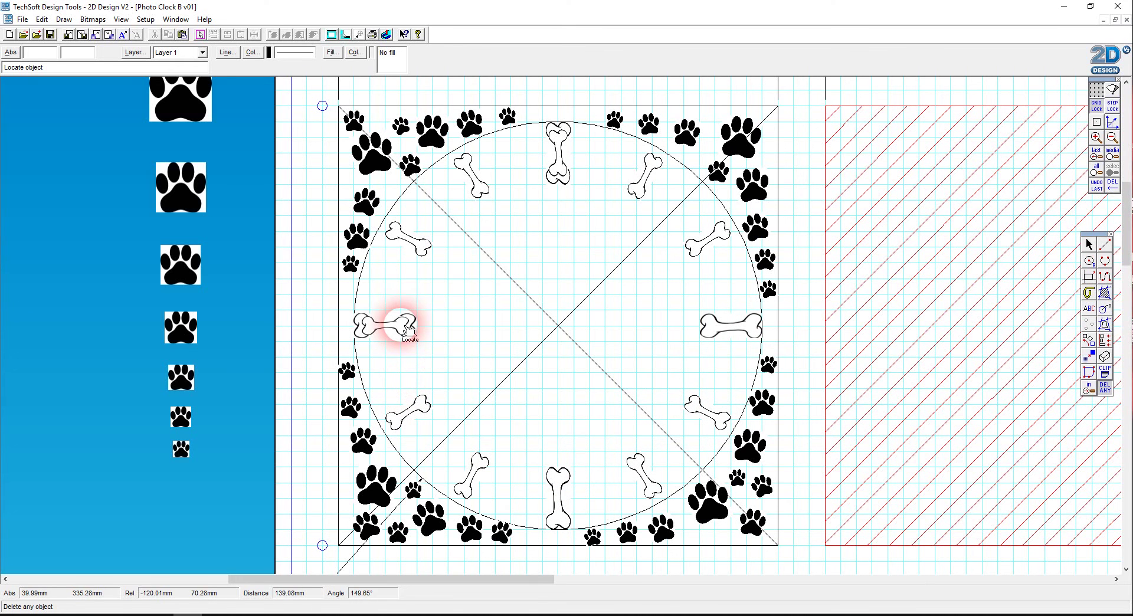
left_click(560, 167)
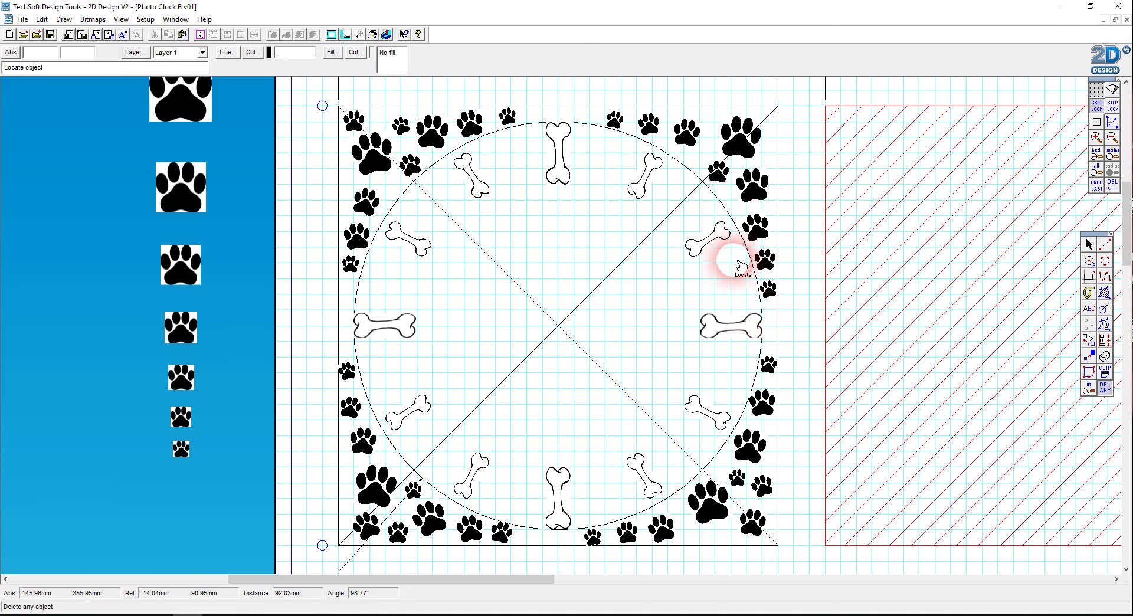
Delete the eight smaller bones between the quarter-hour markers and the diagonal rising from the square's lower-left corner
left_click(646, 186)
left_click(705, 243)
left_click(713, 412)
left_click(645, 468)
left_click(448, 437)
left_click(436, 411)
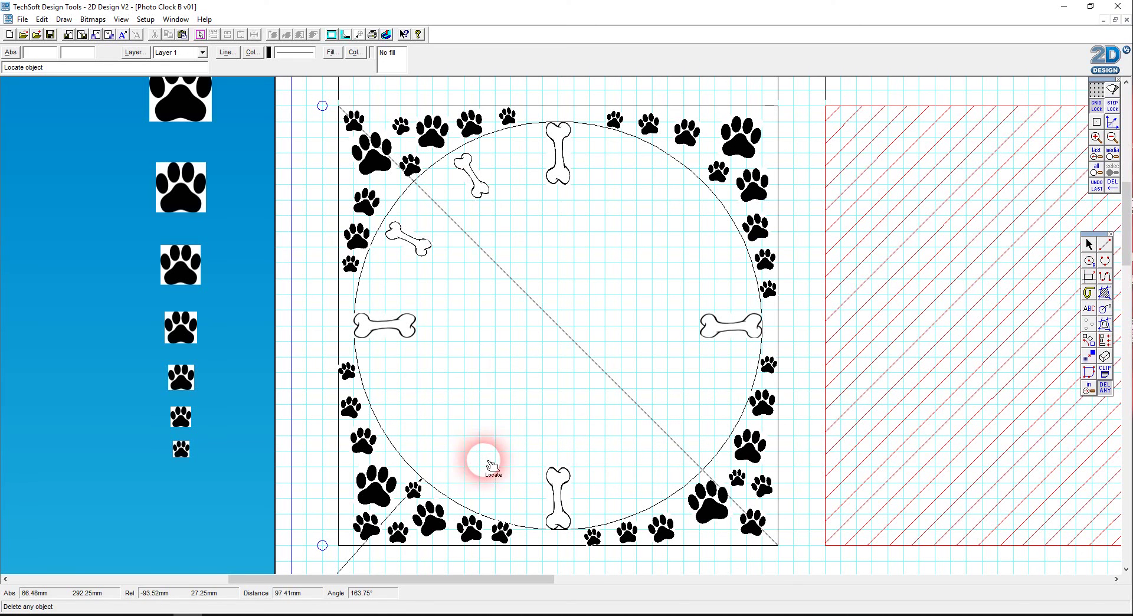
left_click(401, 234)
left_click(469, 180)
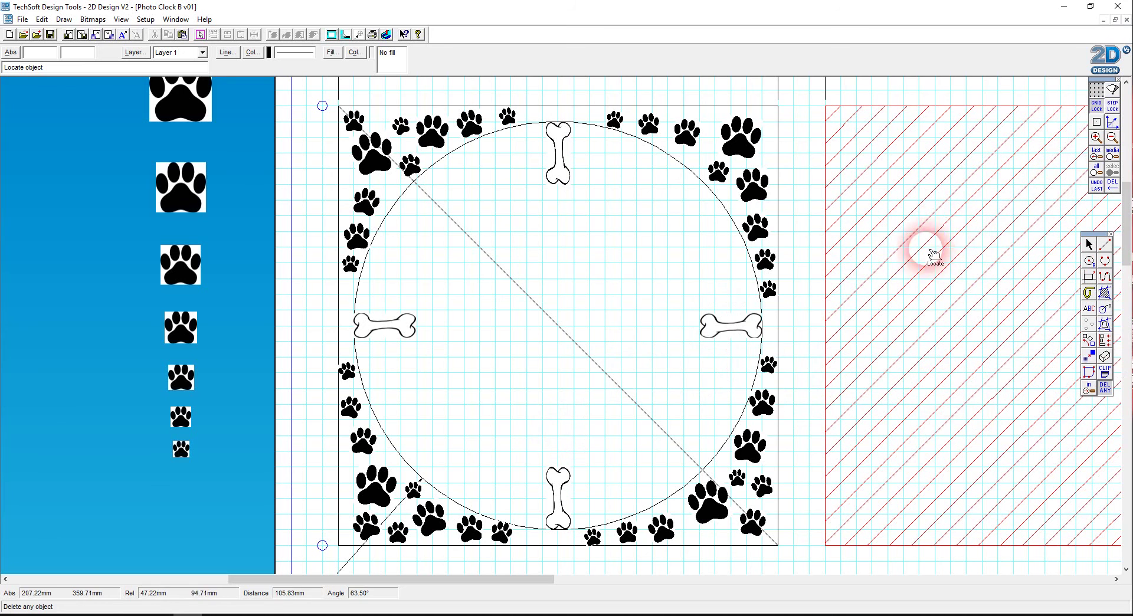
Draw a diagonal line from the square's upper-right corner to its lower-left corner to mark the clock centre
left_click(1106, 245)
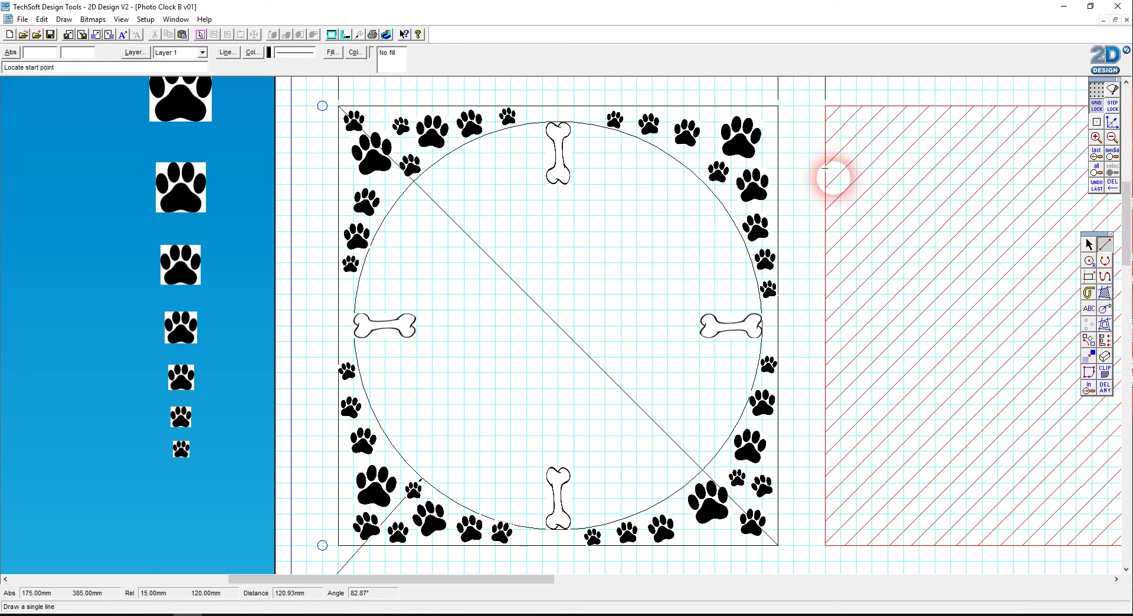
left_click(777, 107)
left_click(338, 546)
Make one smaller copy of the 12 o'clock bone about its centre, using X and Y size factors of 0.75 with Repeat set to 1
left_click(1089, 245)
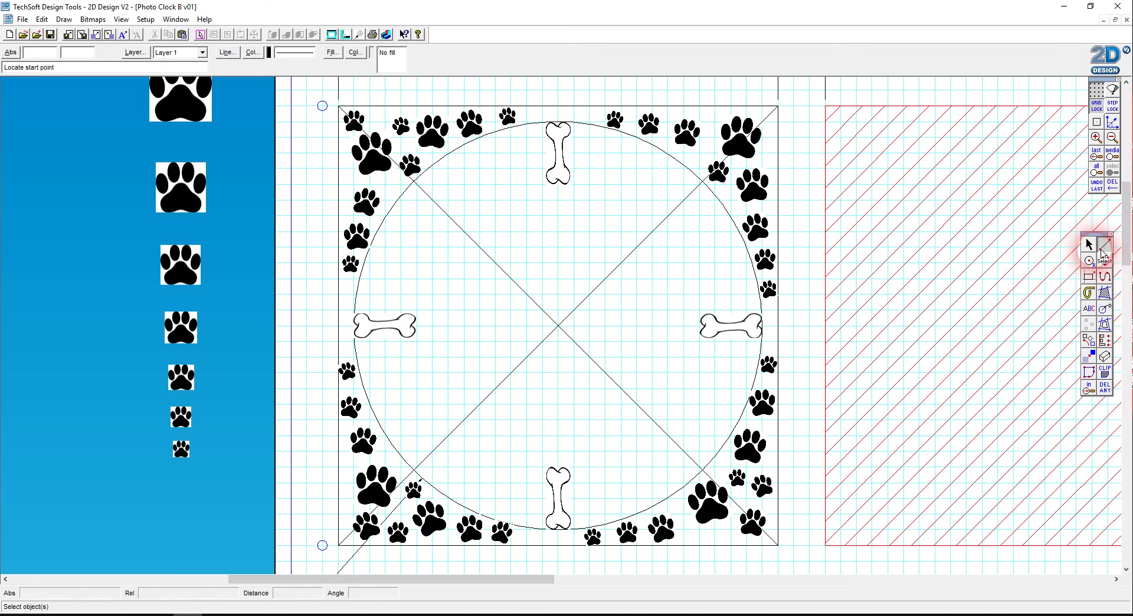
left_click(570, 165)
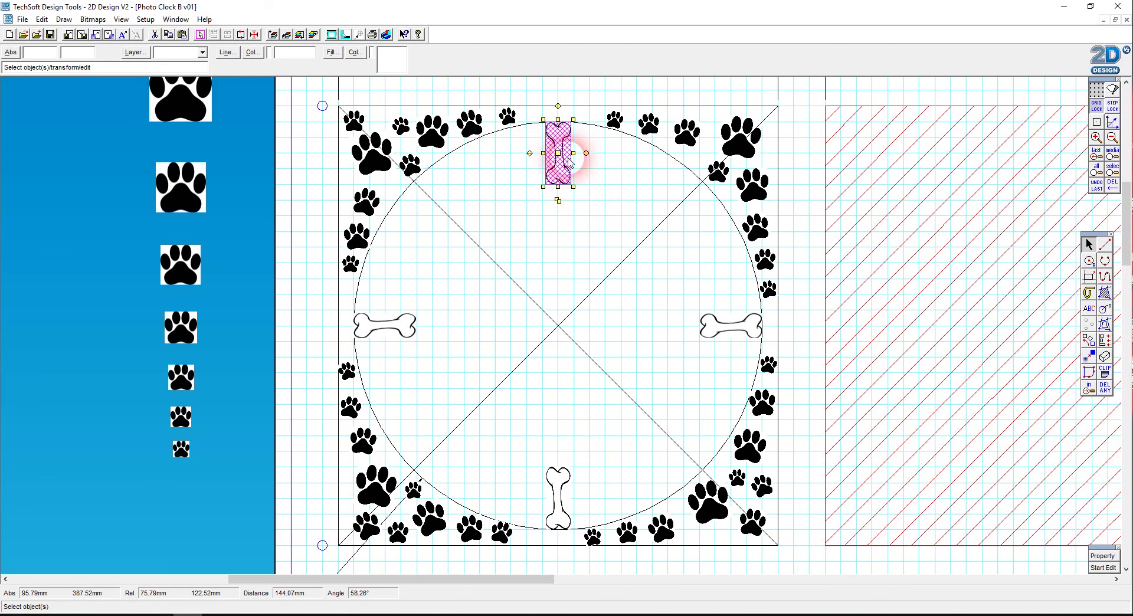
left_click(1105, 338)
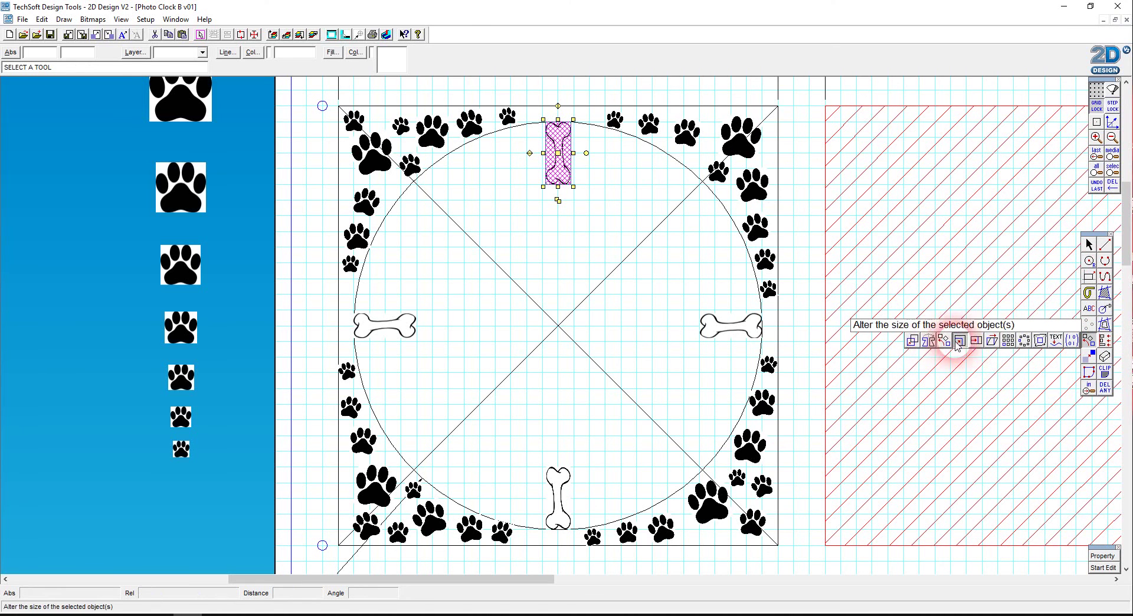
left_click(952, 345)
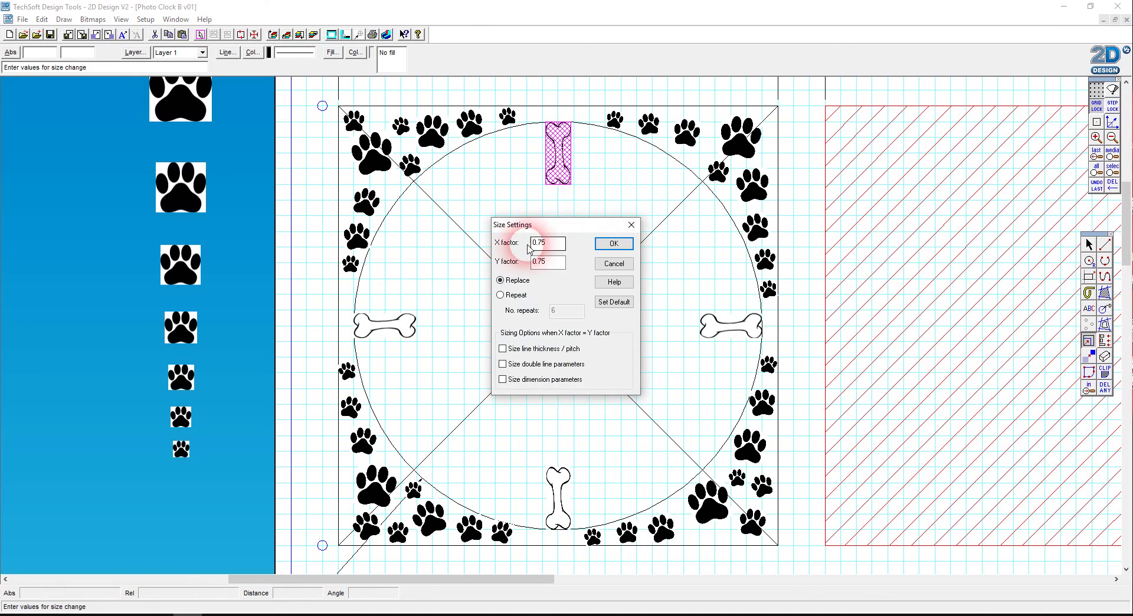
left_click(517, 297)
type("1")
left_click(614, 243)
left_click(562, 152)
left_click(611, 180)
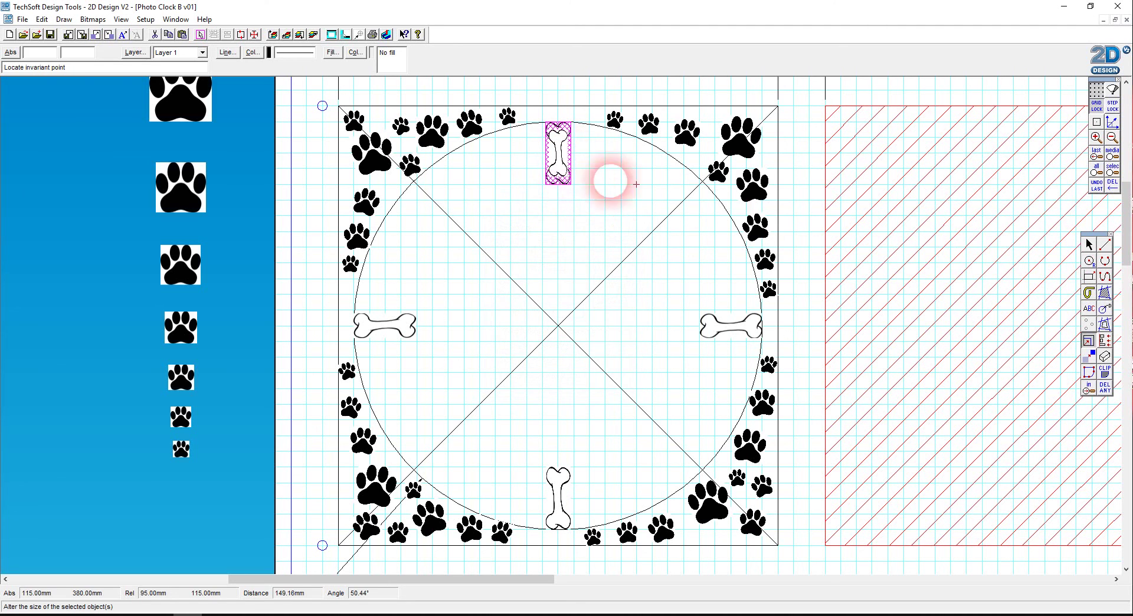
Rotate the smaller bone by 30° with Replace about the diagonals' intersection, moving it to 11 o'clock
left_click(1089, 244)
left_click(565, 137)
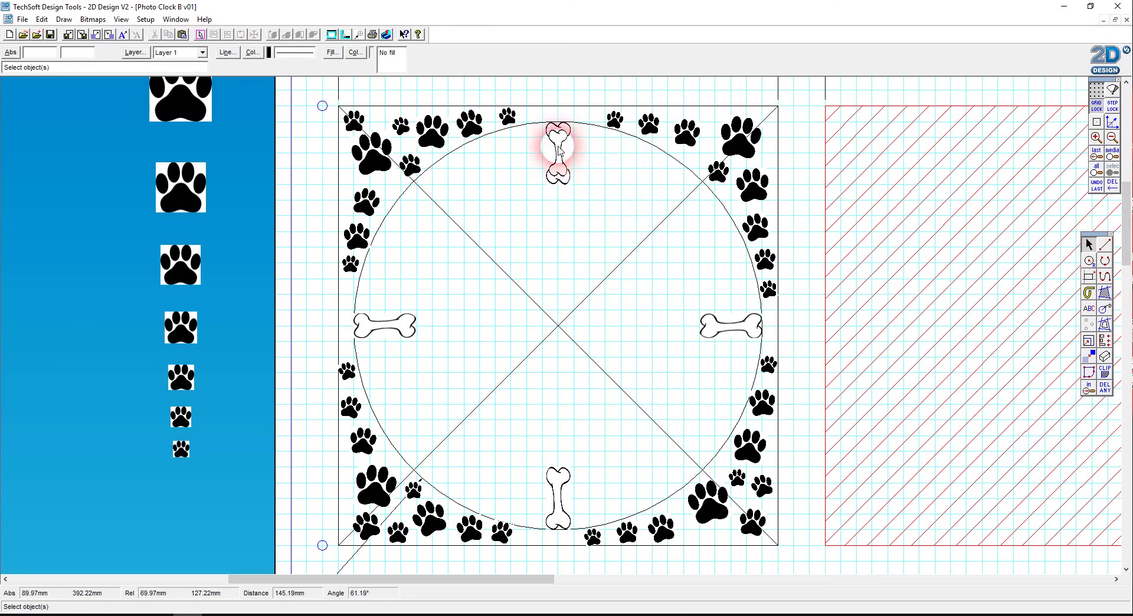
left_click(1102, 341)
left_click(1019, 335)
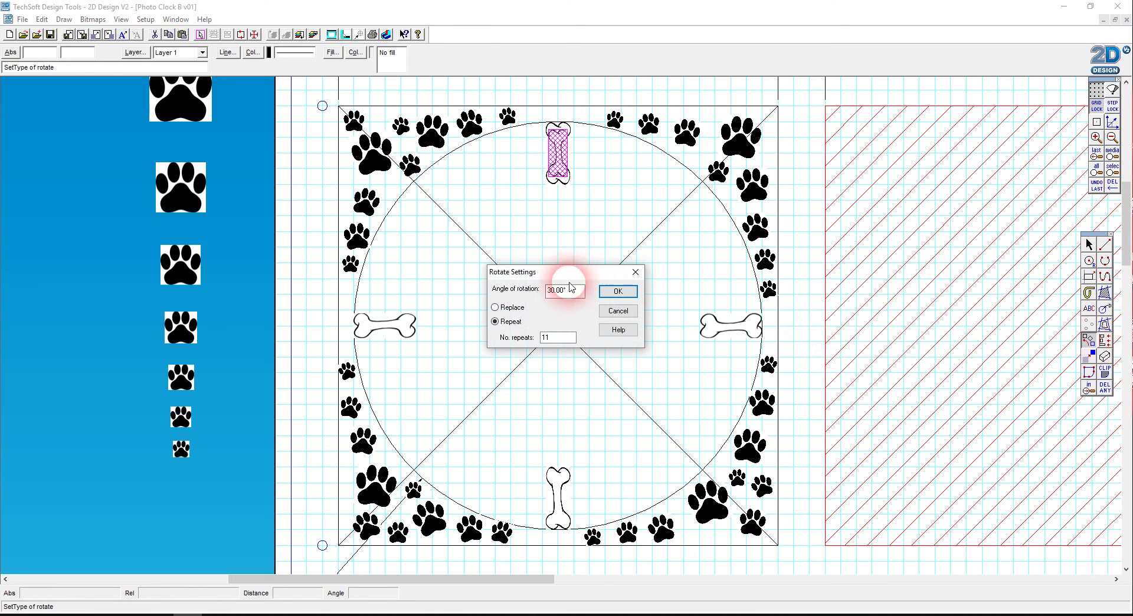
left_click(511, 309)
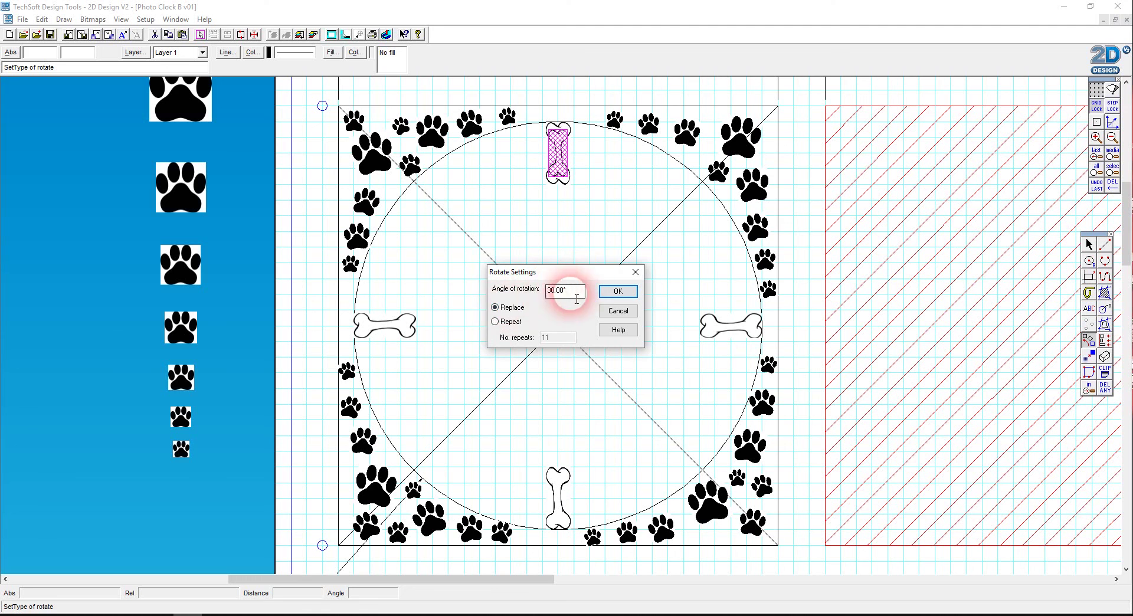
left_click(607, 292)
left_click(558, 325)
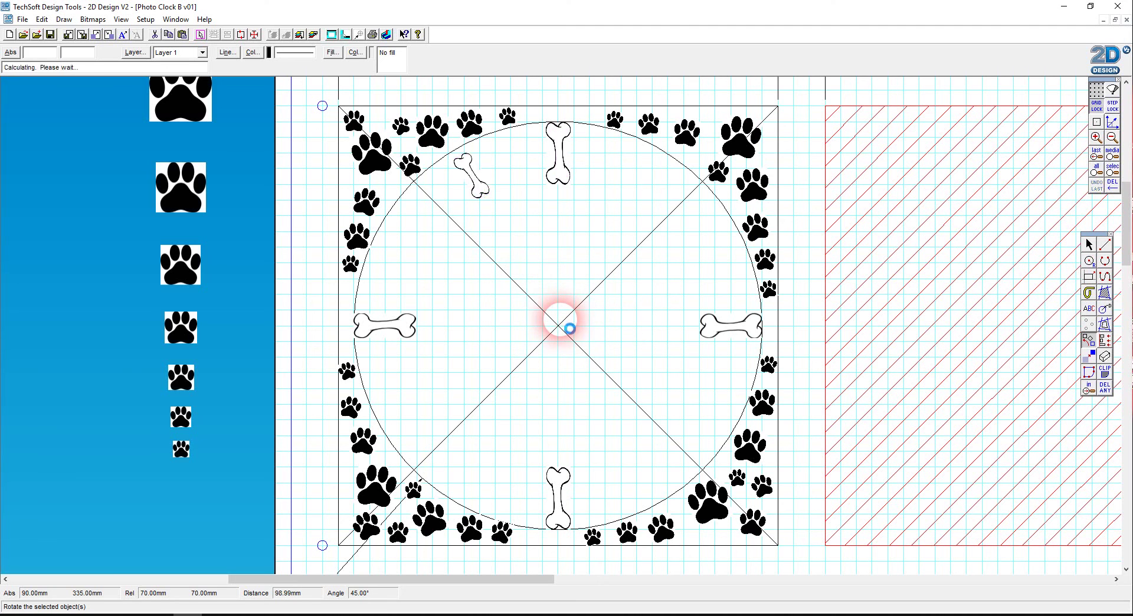
Rotate a copy of the 11 o'clock bone by 30° about the clock centre with 1 repeat, placing it at 10 o'clock
left_click(1089, 244)
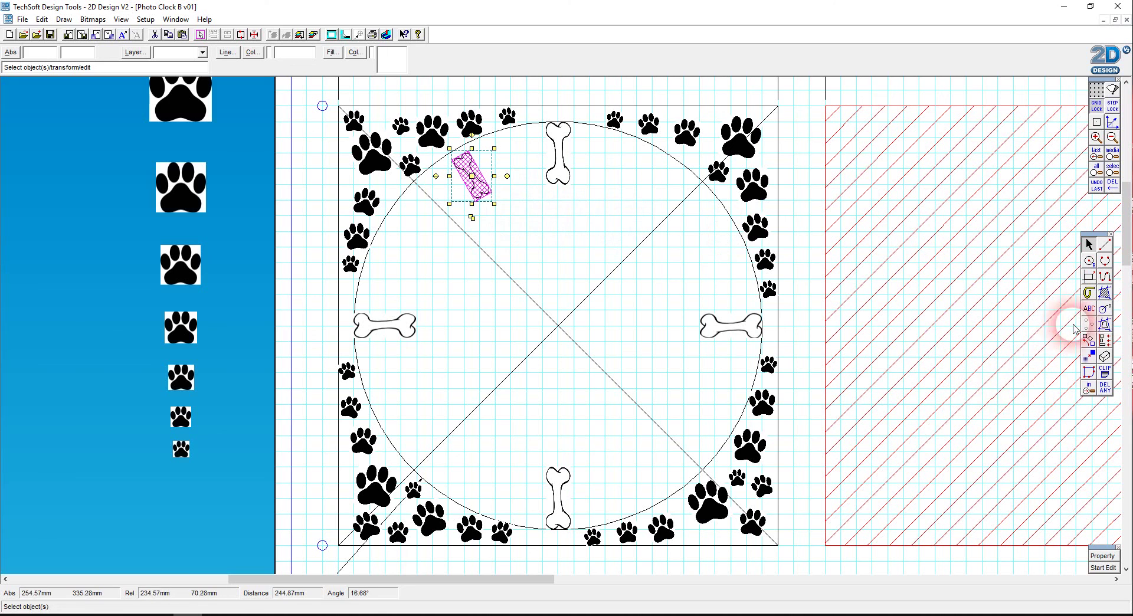
left_click(1089, 340)
left_click(496, 321)
double_click(555, 337)
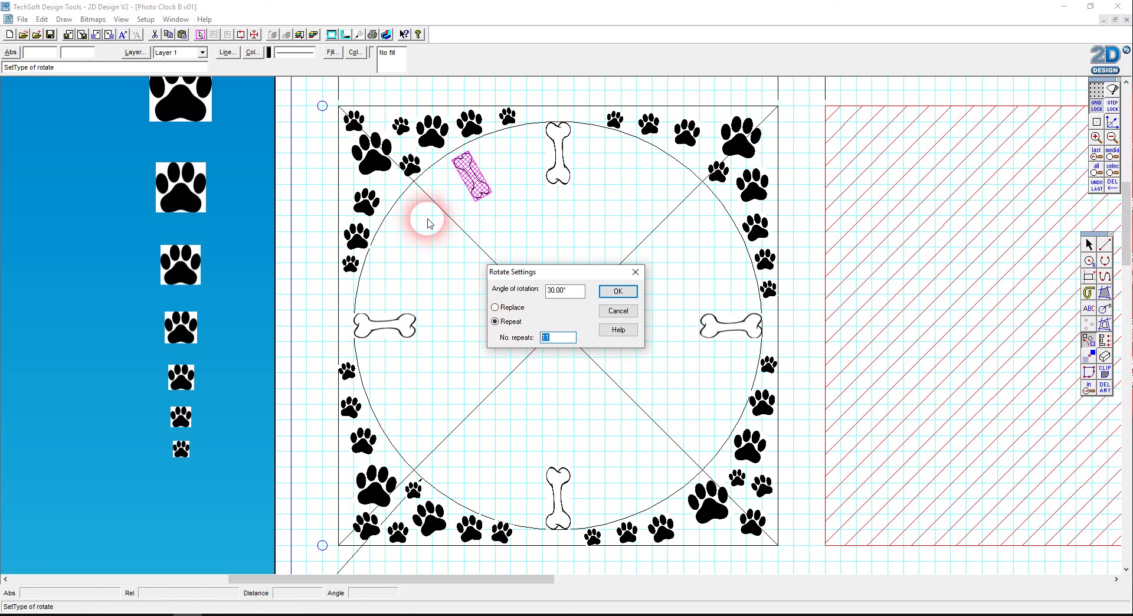
type("1")
left_click(616, 289)
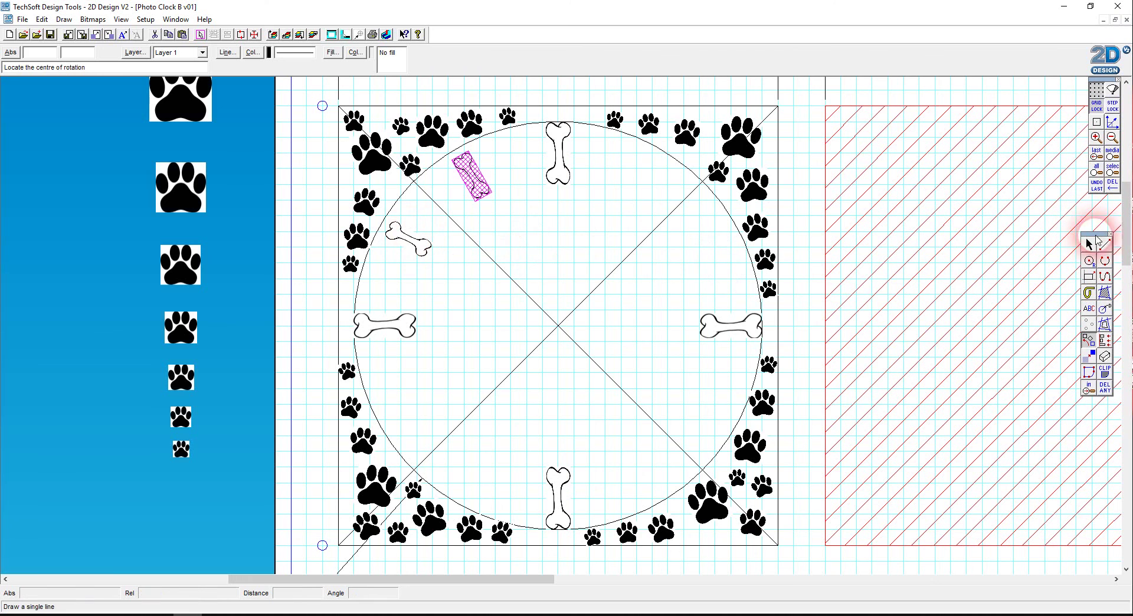
Rotate both smaller bones by 90° with Repeat about the clock centre to fill the other three quadrants, and deselect them
left_click(1090, 244)
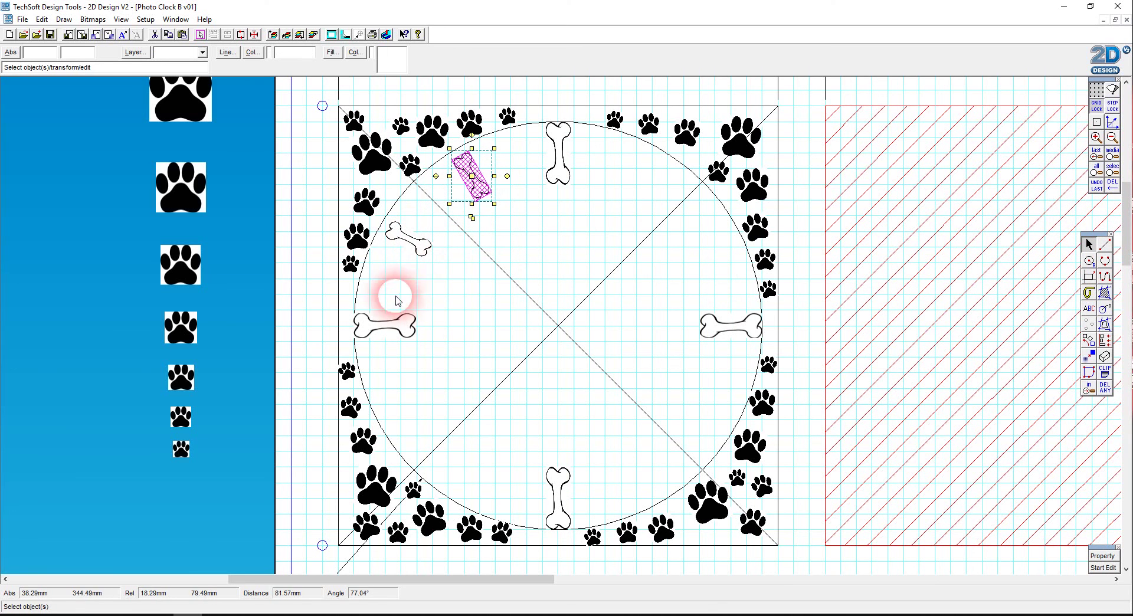
left_click(418, 248, "shift")
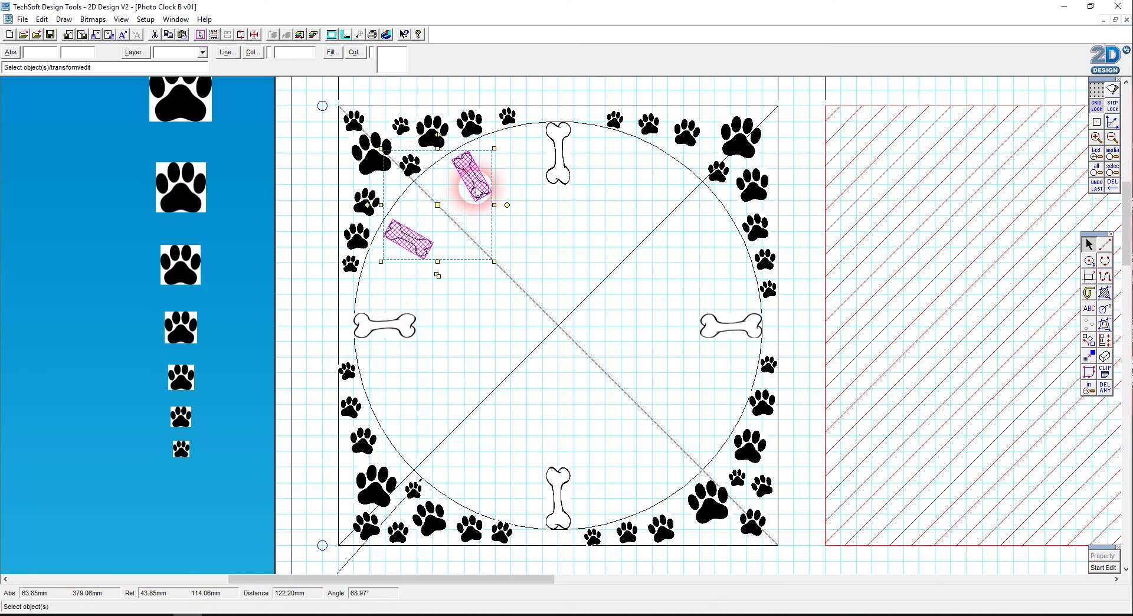
left_click(1098, 349)
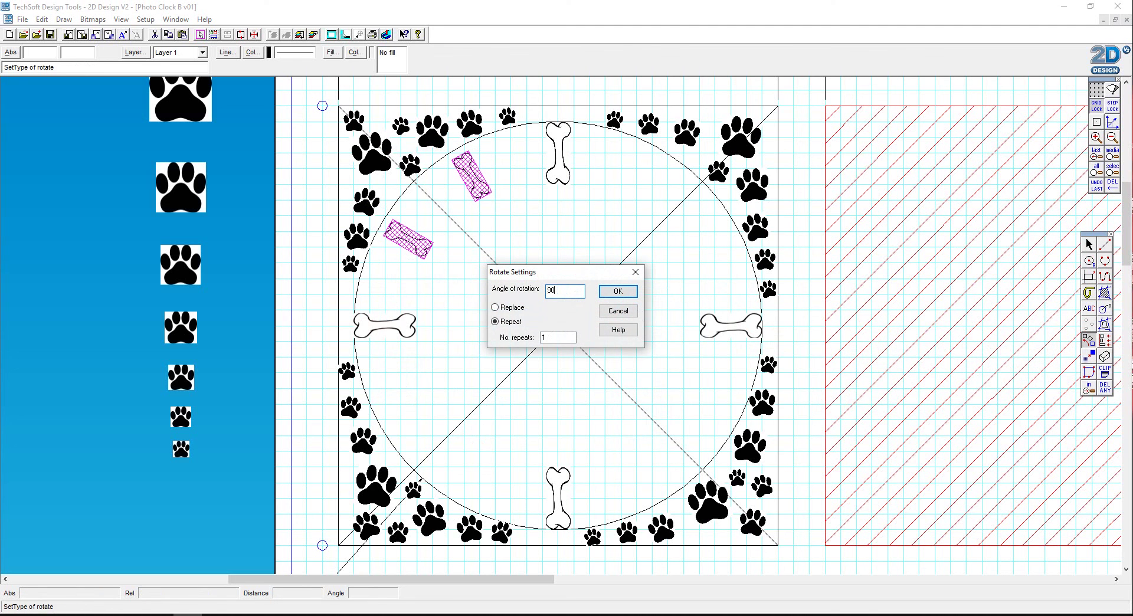
double_click(553, 337)
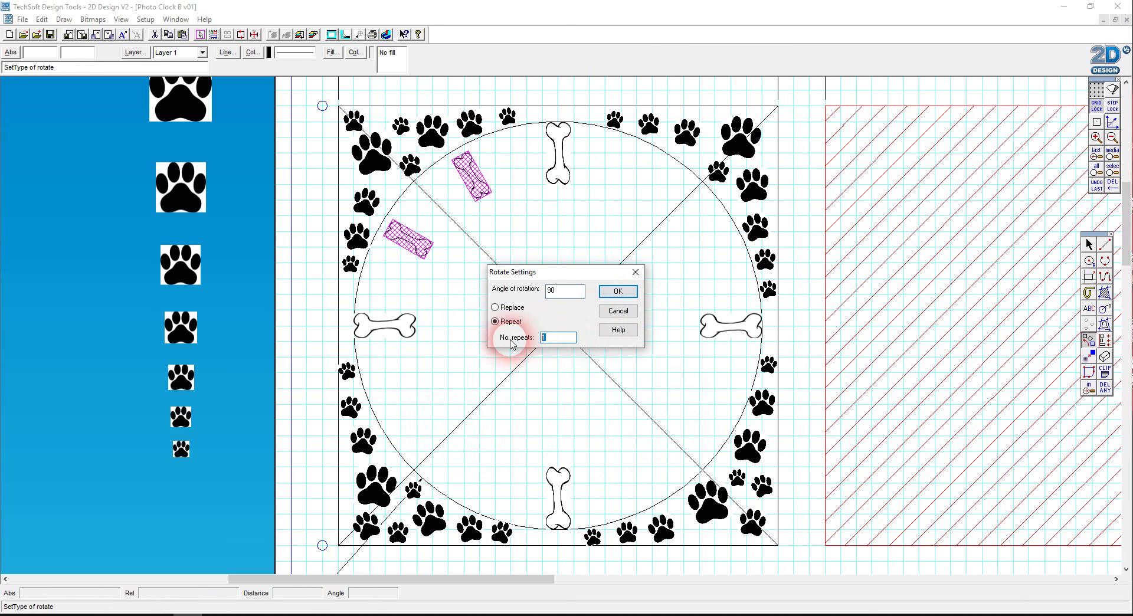
left_click(617, 291)
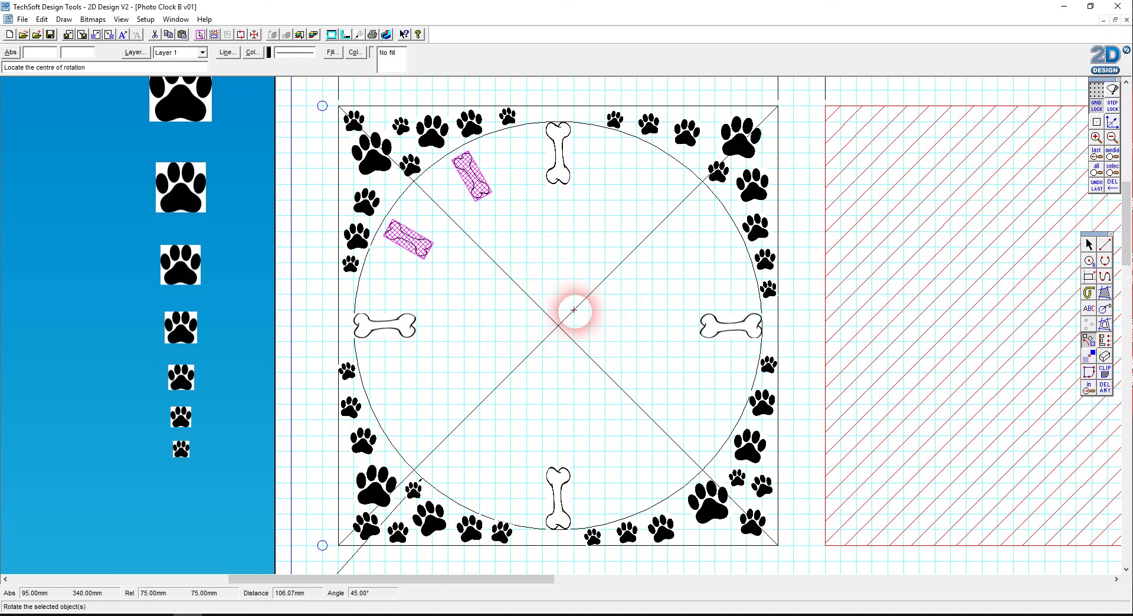
left_click(557, 325)
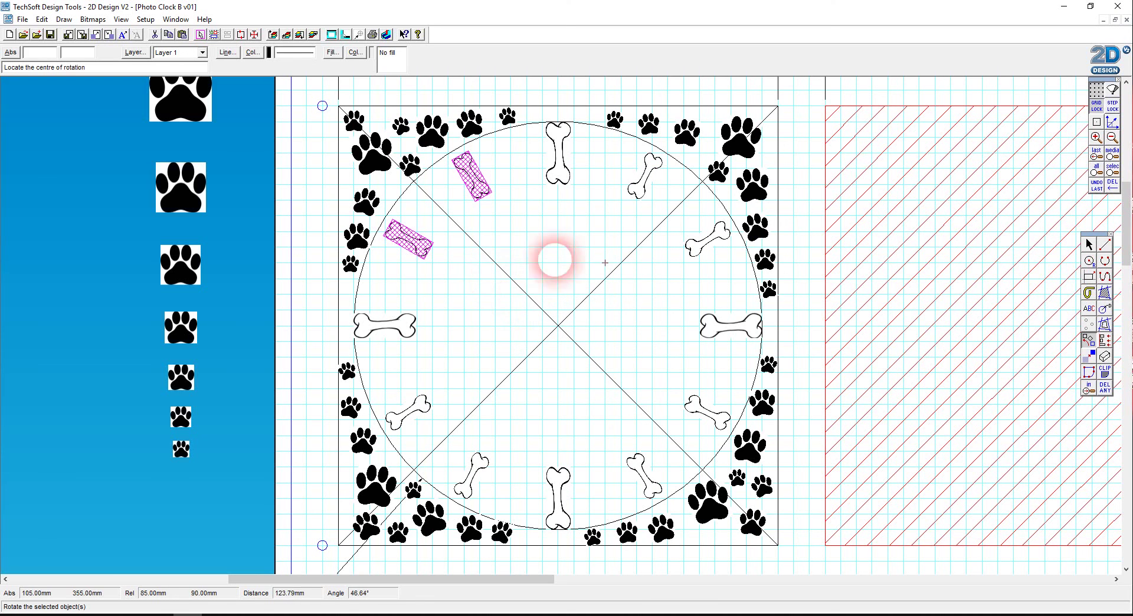
left_click(1091, 249)
left_click(634, 341)
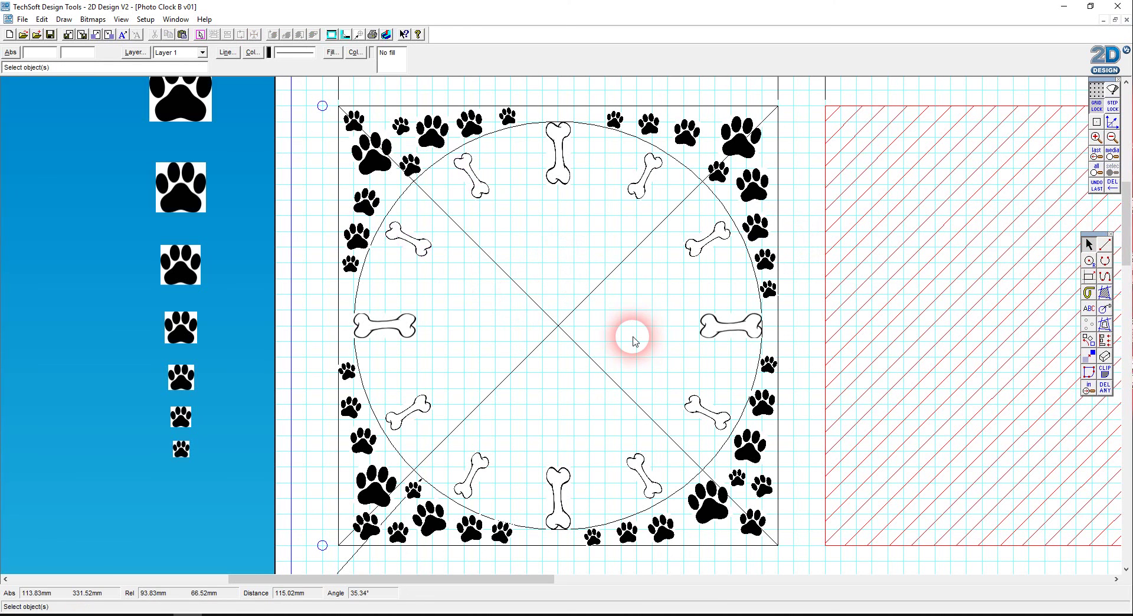